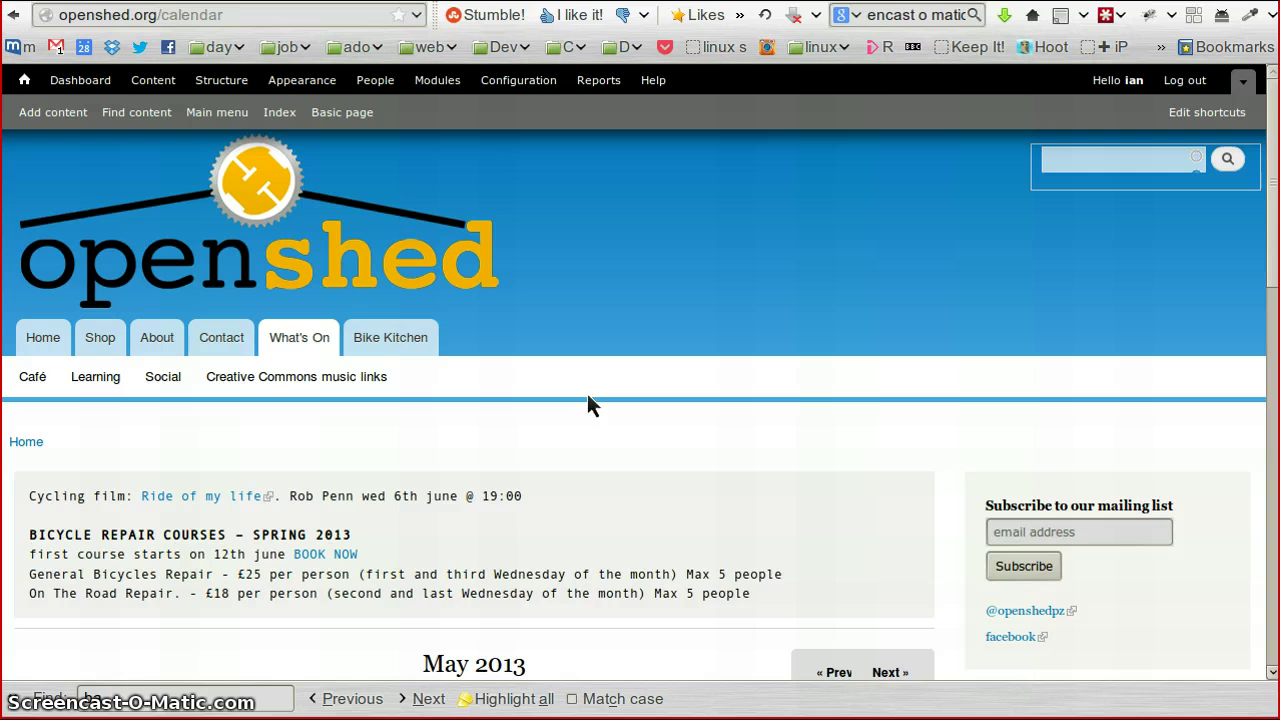
Review the events listed in the site's May 2013 calendar
scroll(564, 506, "down", 5)
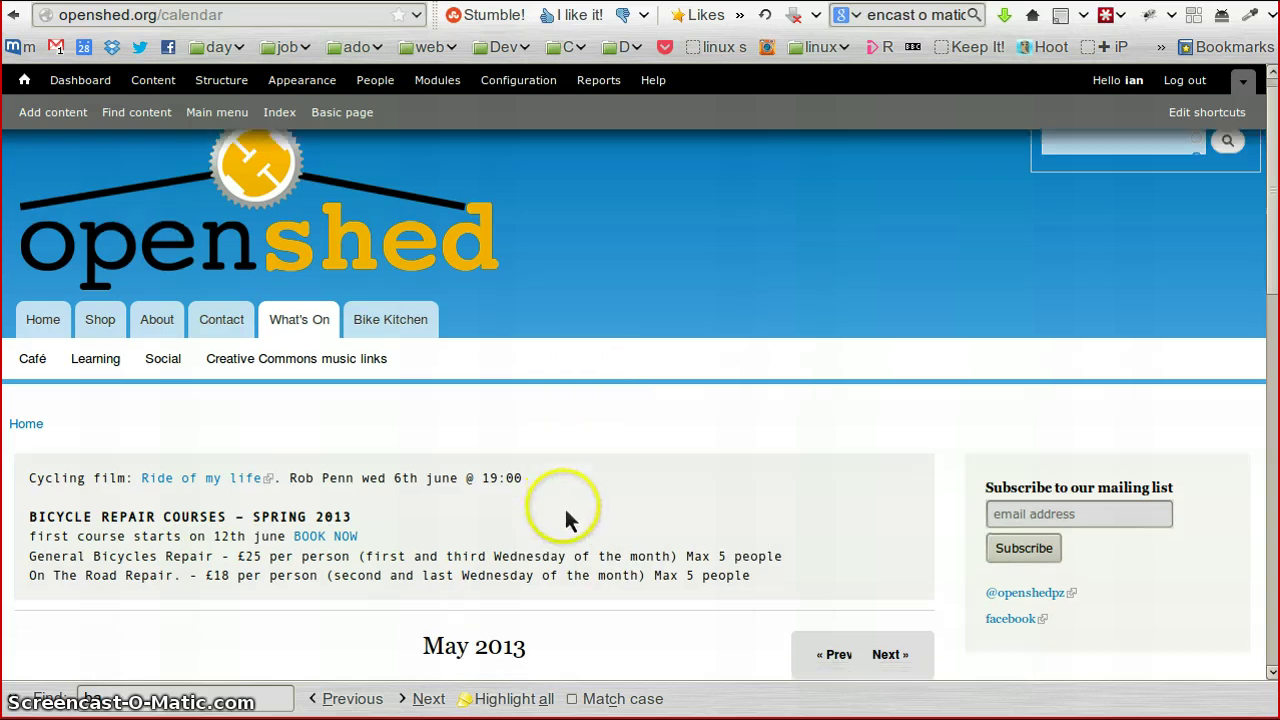
scroll(564, 500, "down", 3)
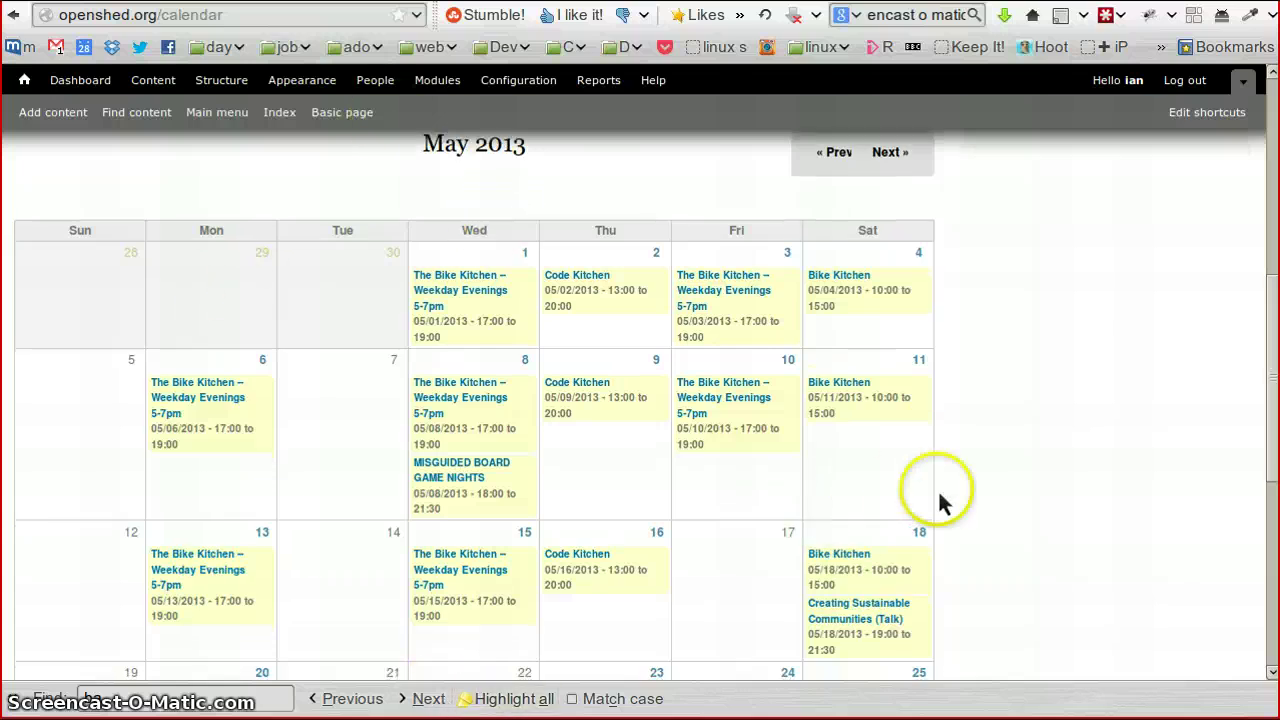
scroll(940, 503, "down", 5)
scroll(971, 523, "up", 6)
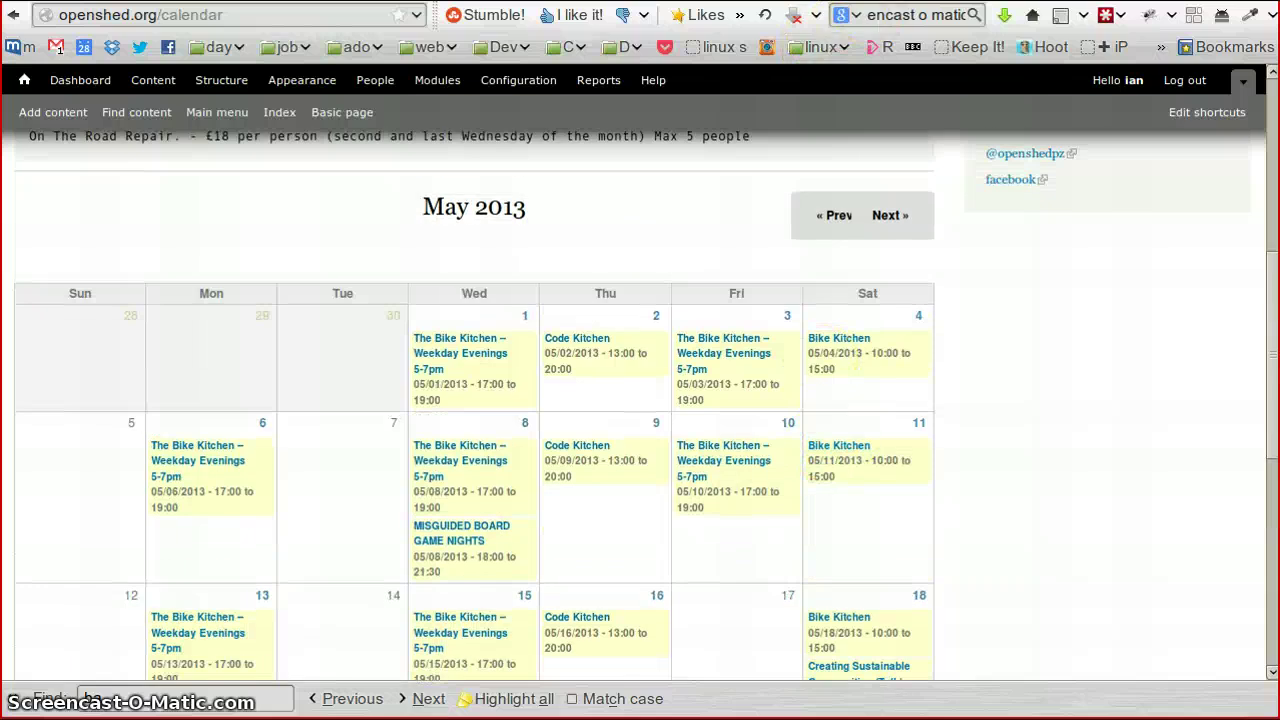
Switch to the FullCalendar project page on drupal.org and review its downloads, installation instructions link and module description
left_click(905, 0)
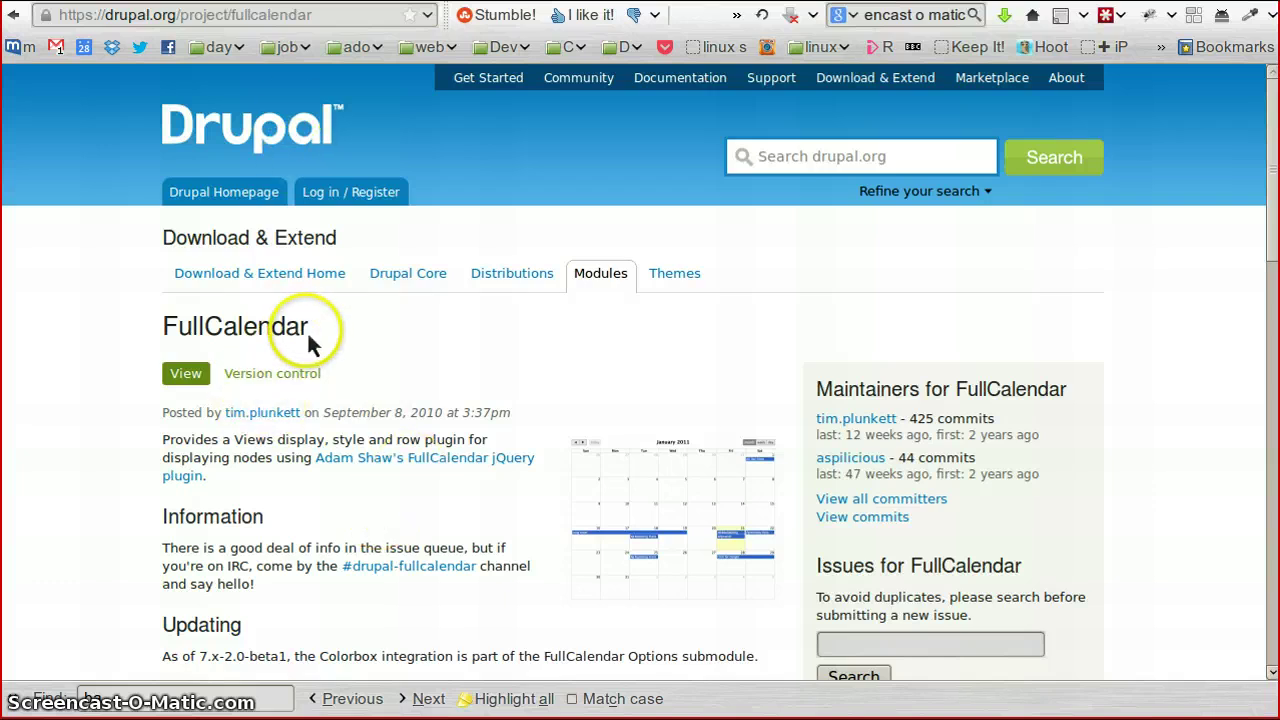
scroll(405, 378, "down", 10)
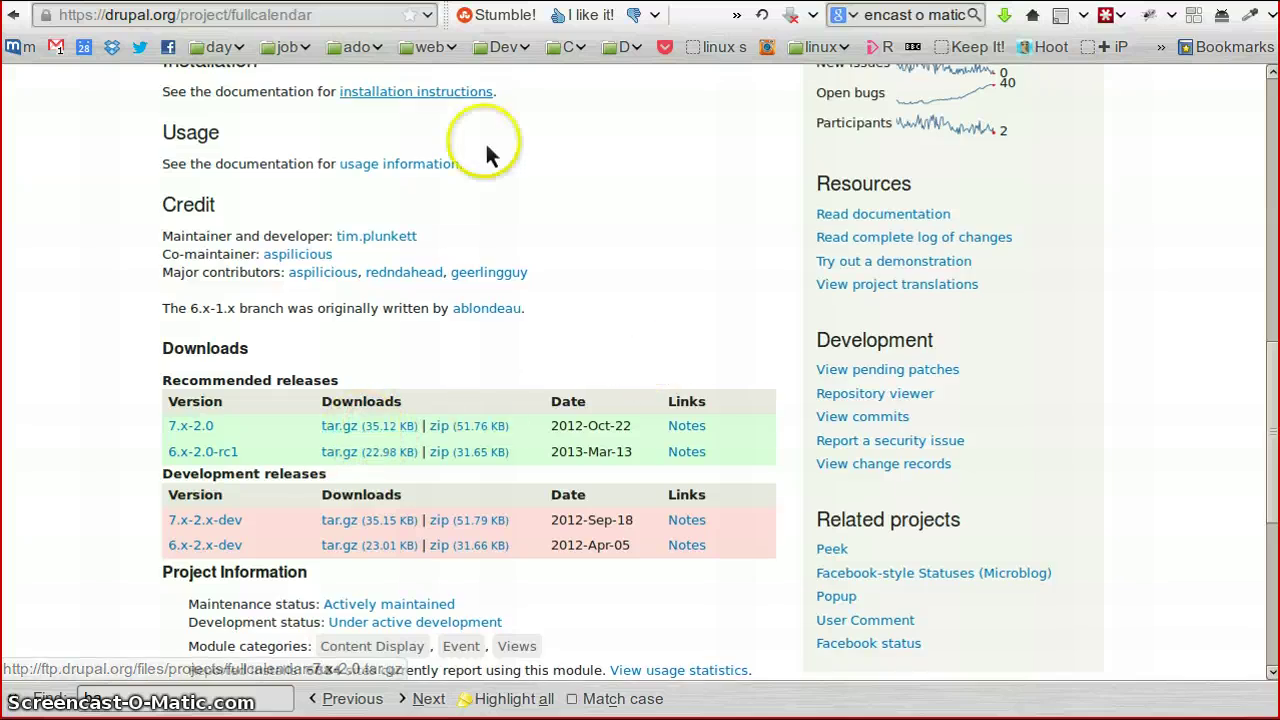
scroll(391, 112, "up", 1)
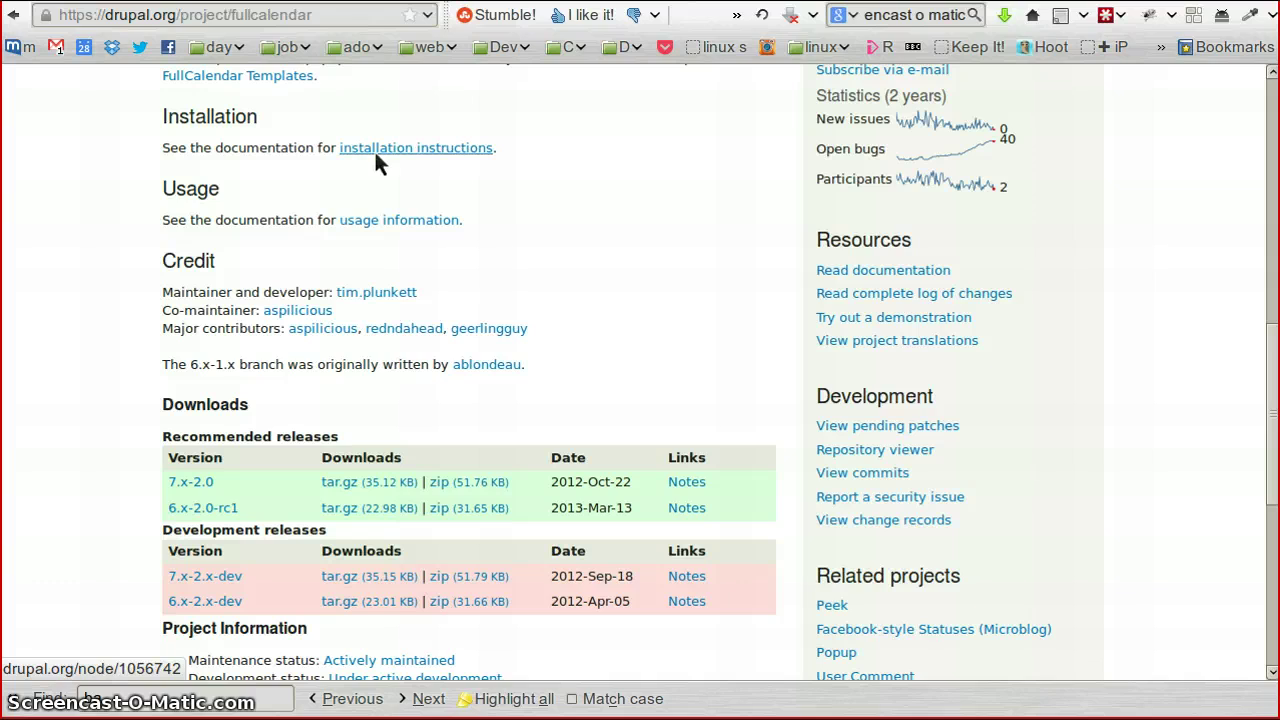
left_click(376, 150)
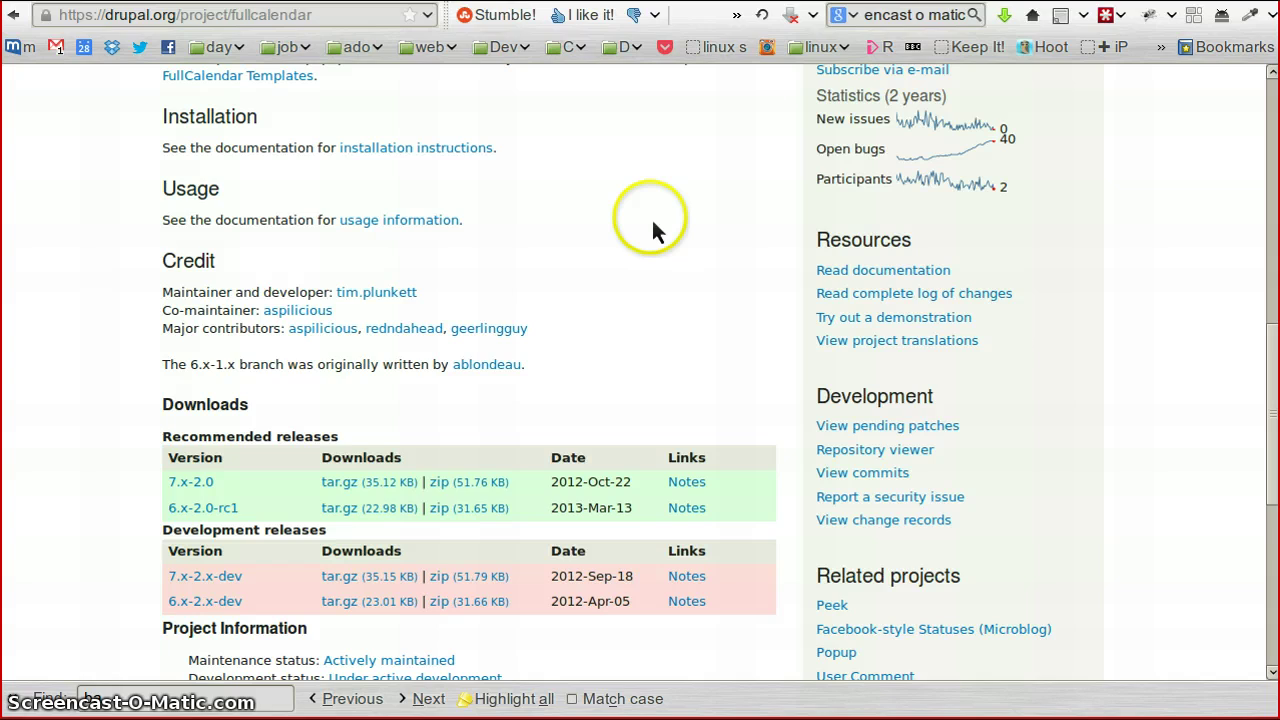
scroll(642, 222, "up", 8)
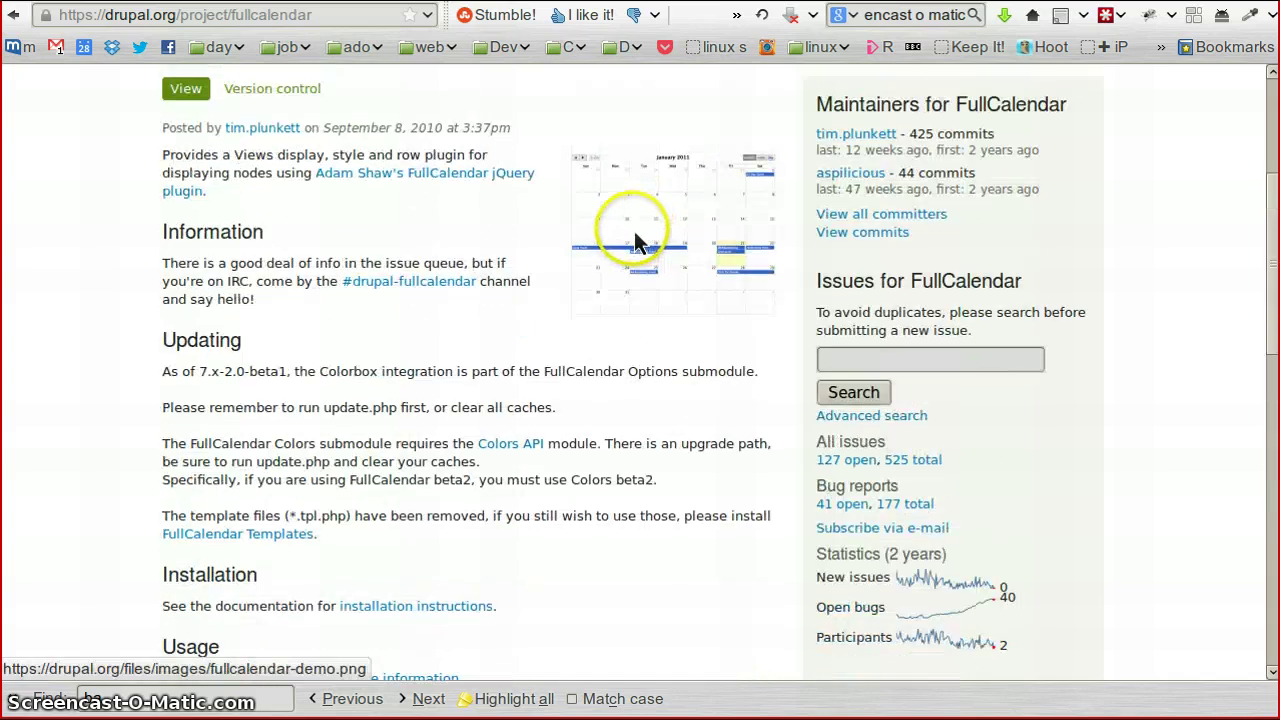
scroll(638, 240, "up", 5)
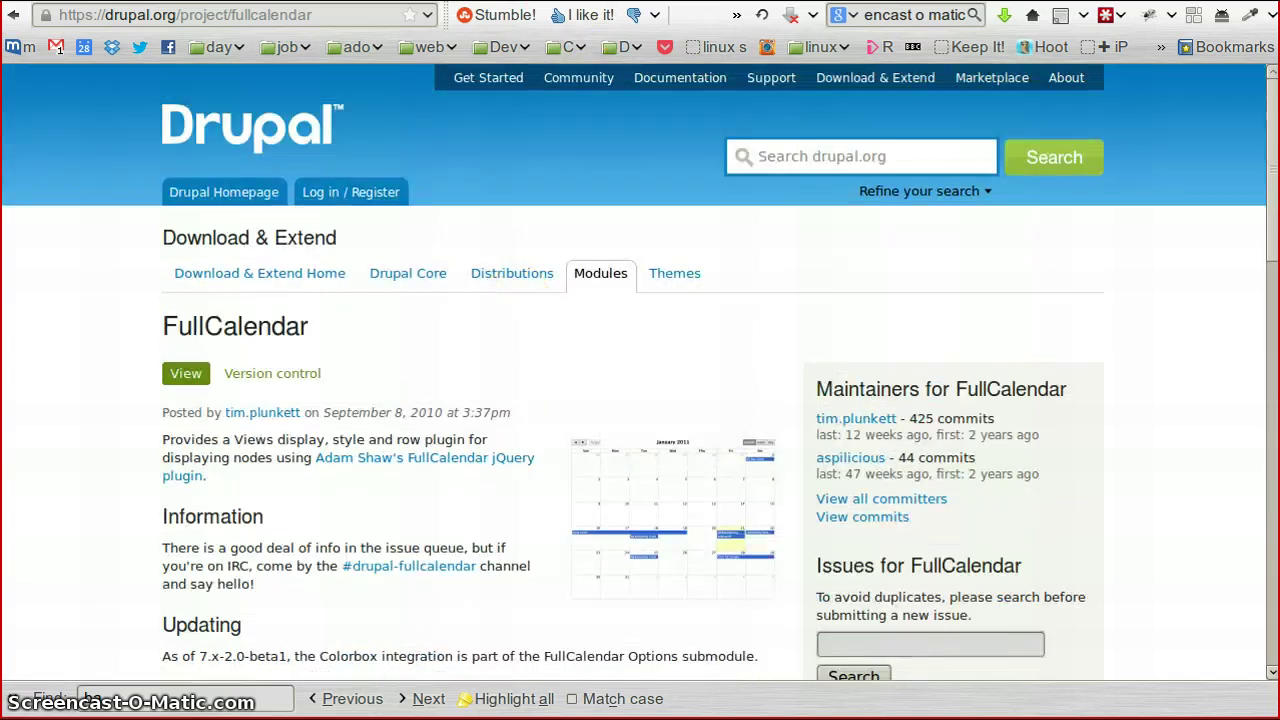
Return to the site's Modules administration page and filter the module list by "cal"
key("alt+Left")
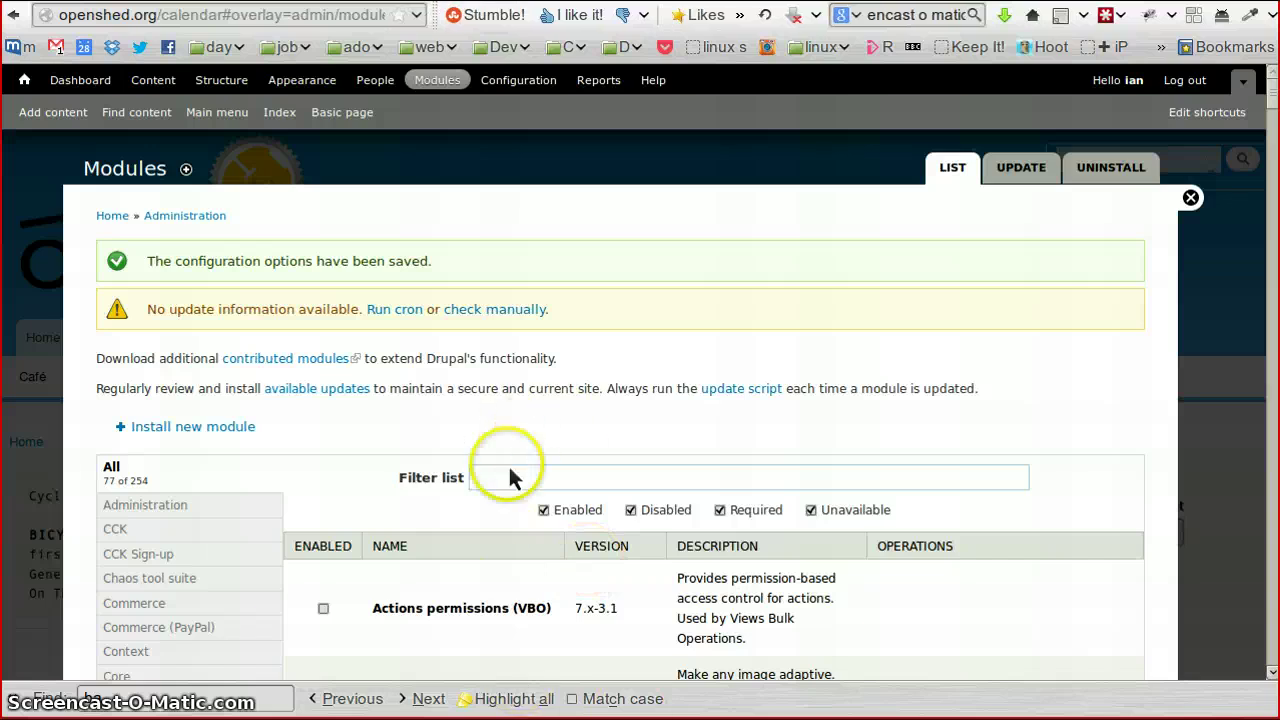
left_click(517, 487)
left_click(517, 477)
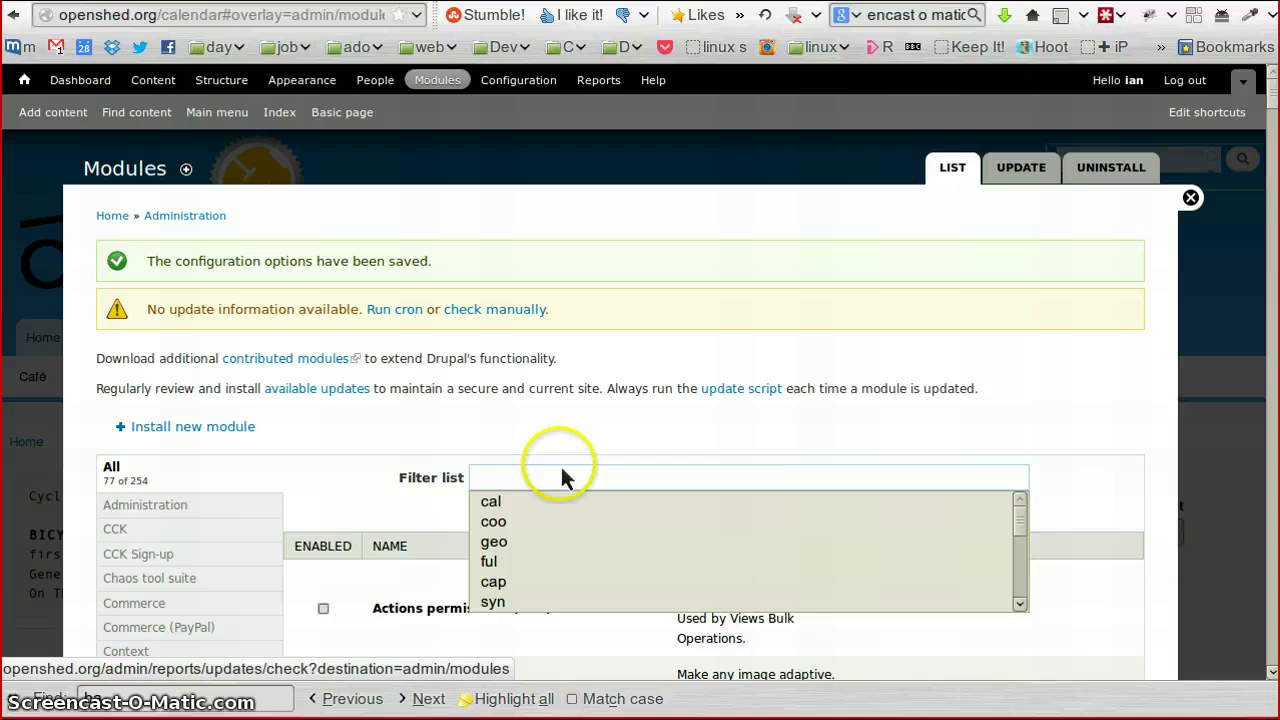
left_click(503, 502)
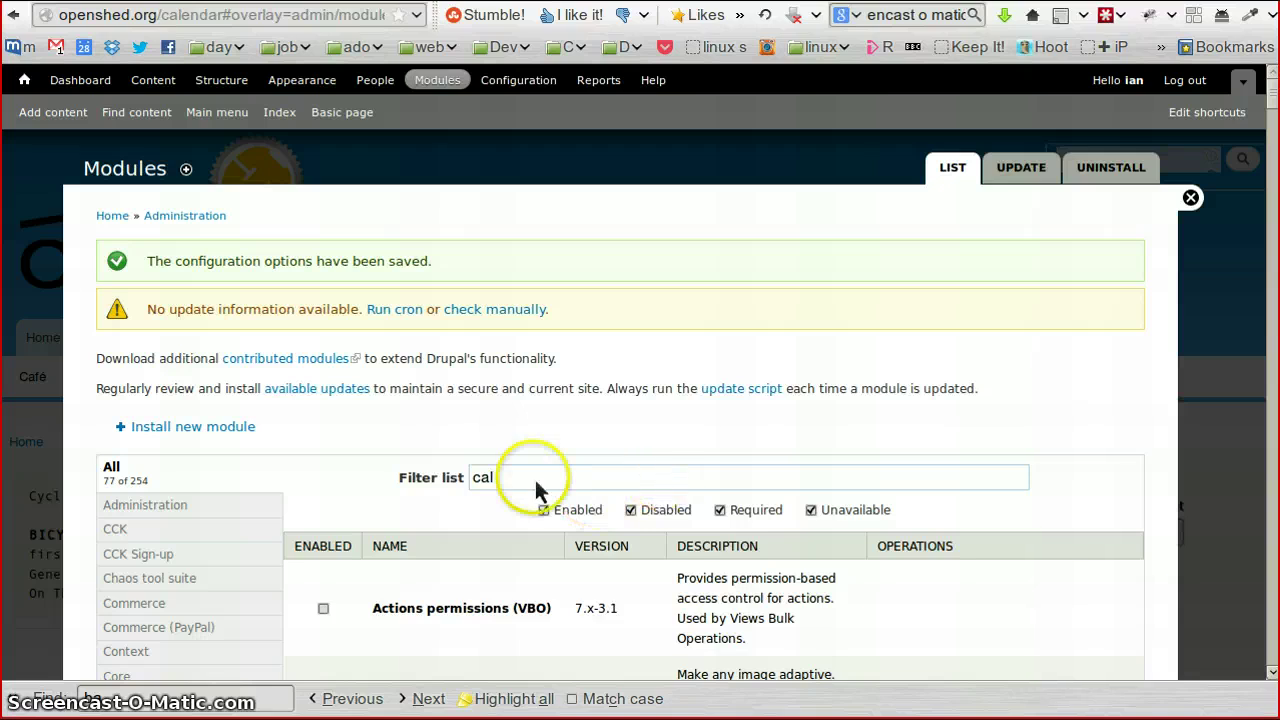
scroll(527, 491, "down", 3)
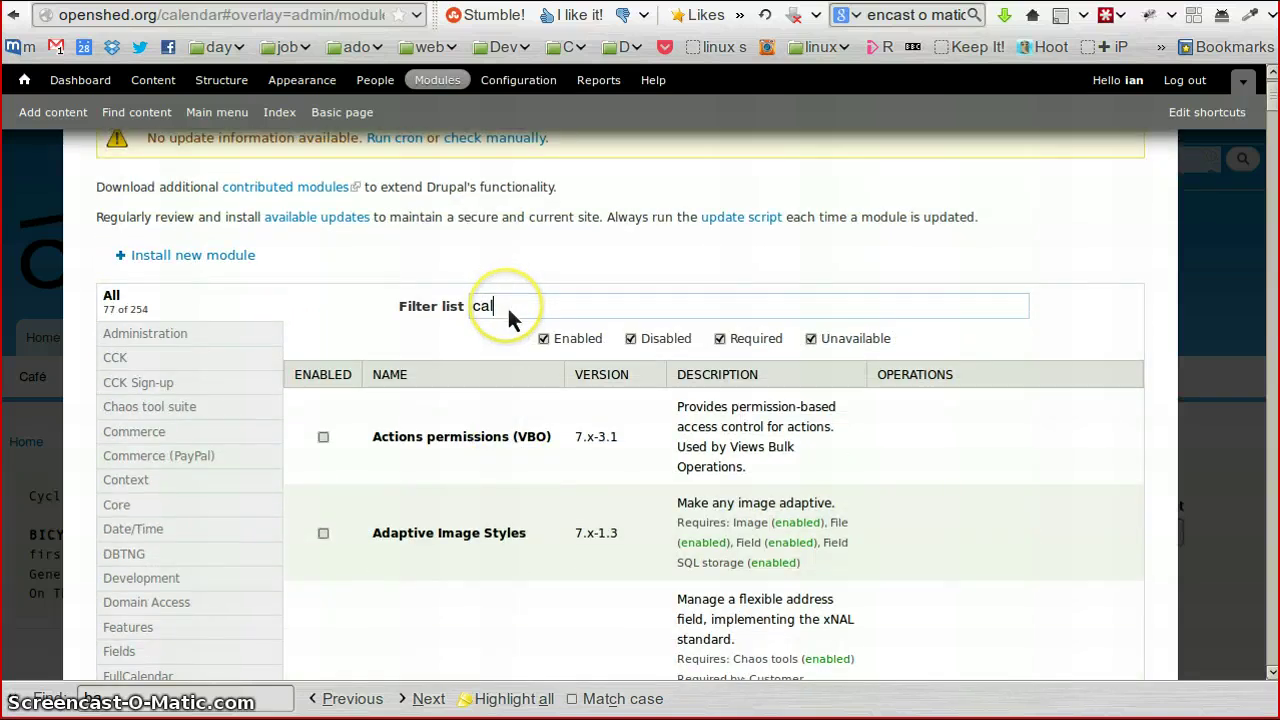
left_click(509, 311)
key("Escape")
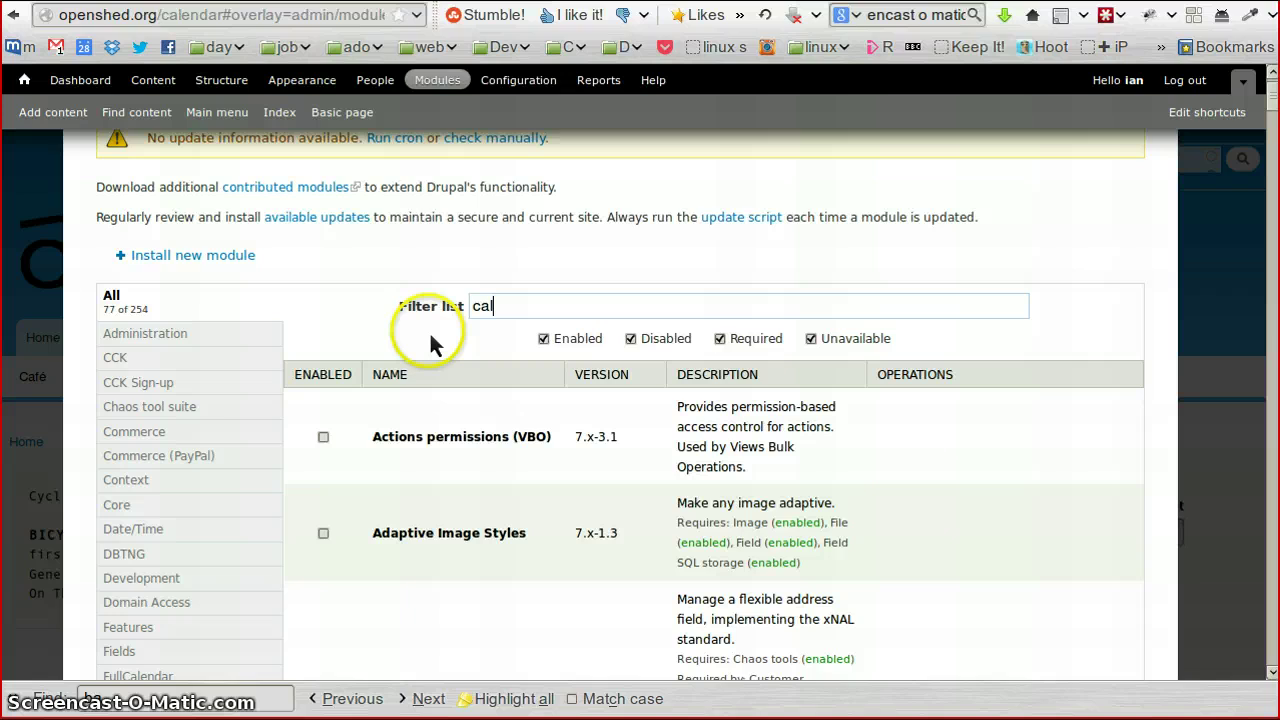
double_click(504, 308)
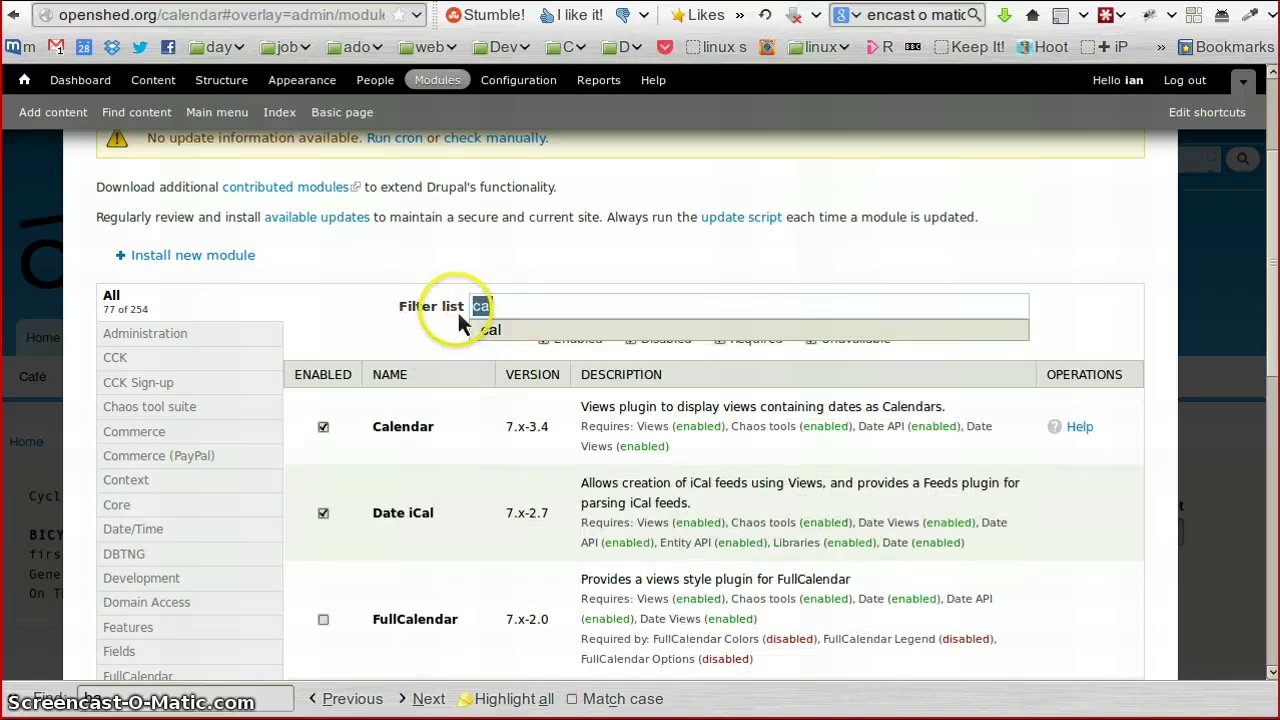
type("cal")
key("Escape")
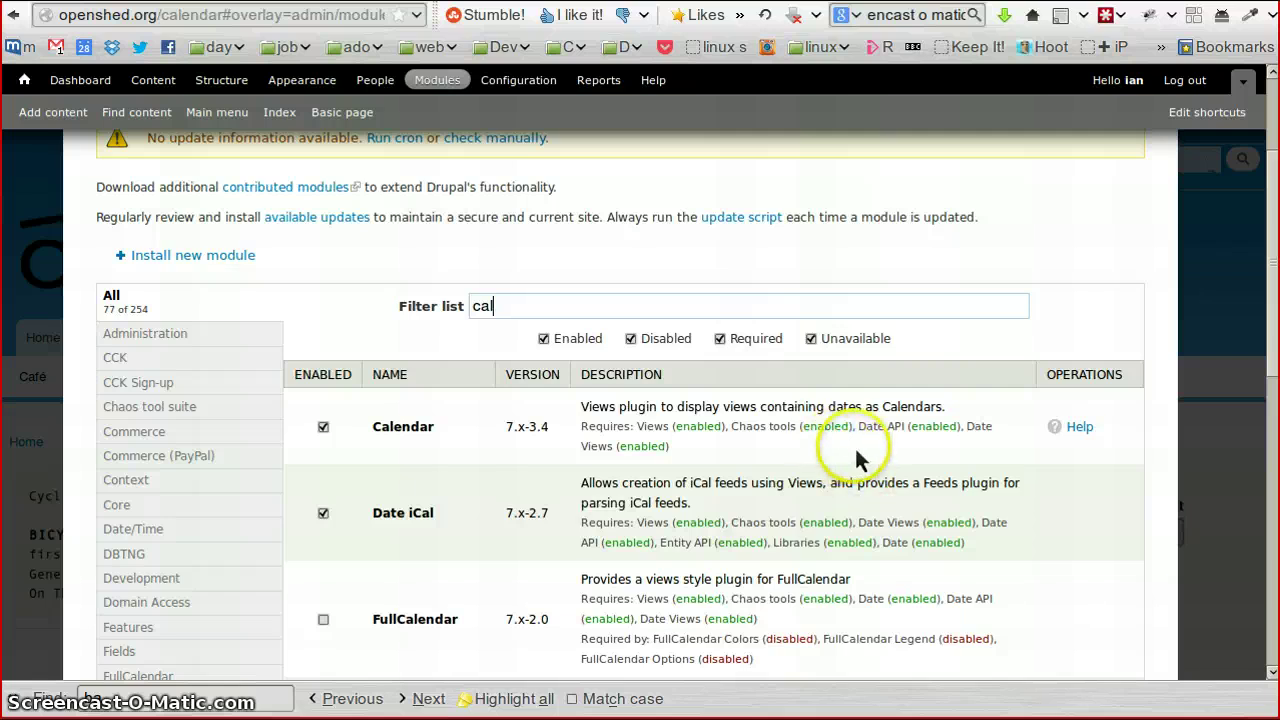
Enable the FullCalendar, FullCalendar Colors, FullCalendar Legend and FullCalendar Options modules and save the configuration
scroll(848, 465, "down", 3)
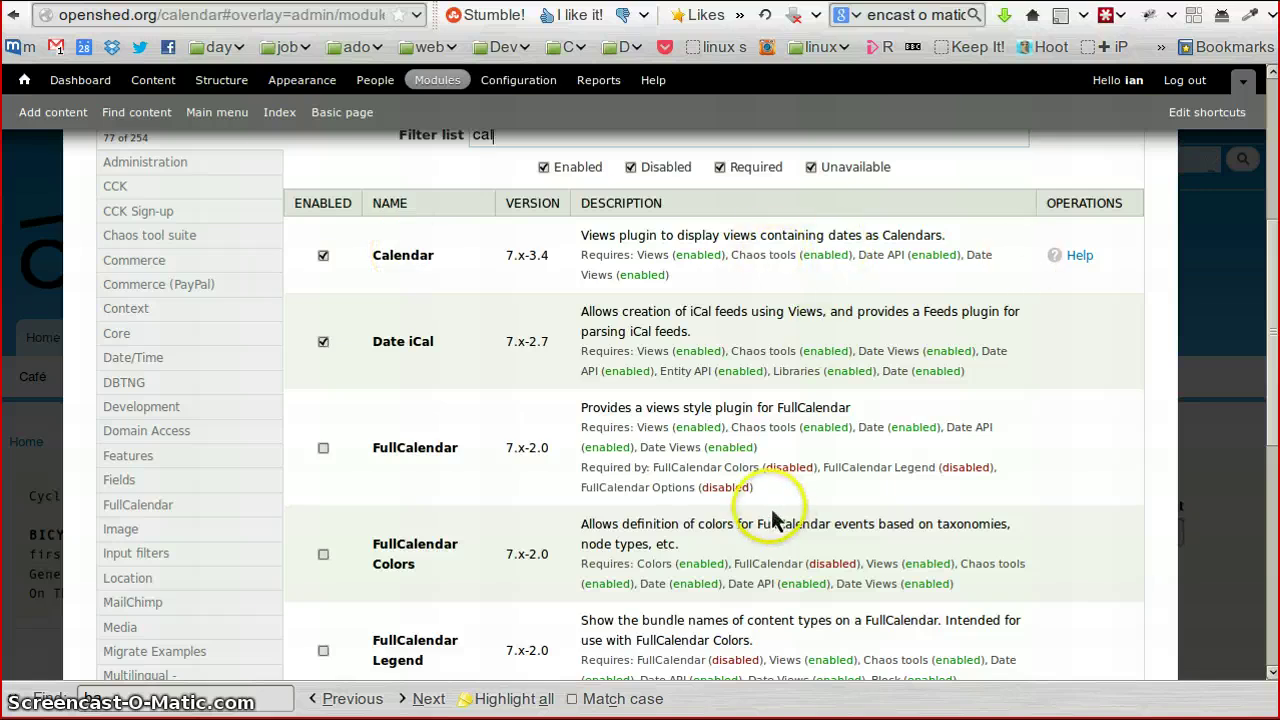
scroll(685, 460, "down", 3)
scroll(343, 286, "down", 2)
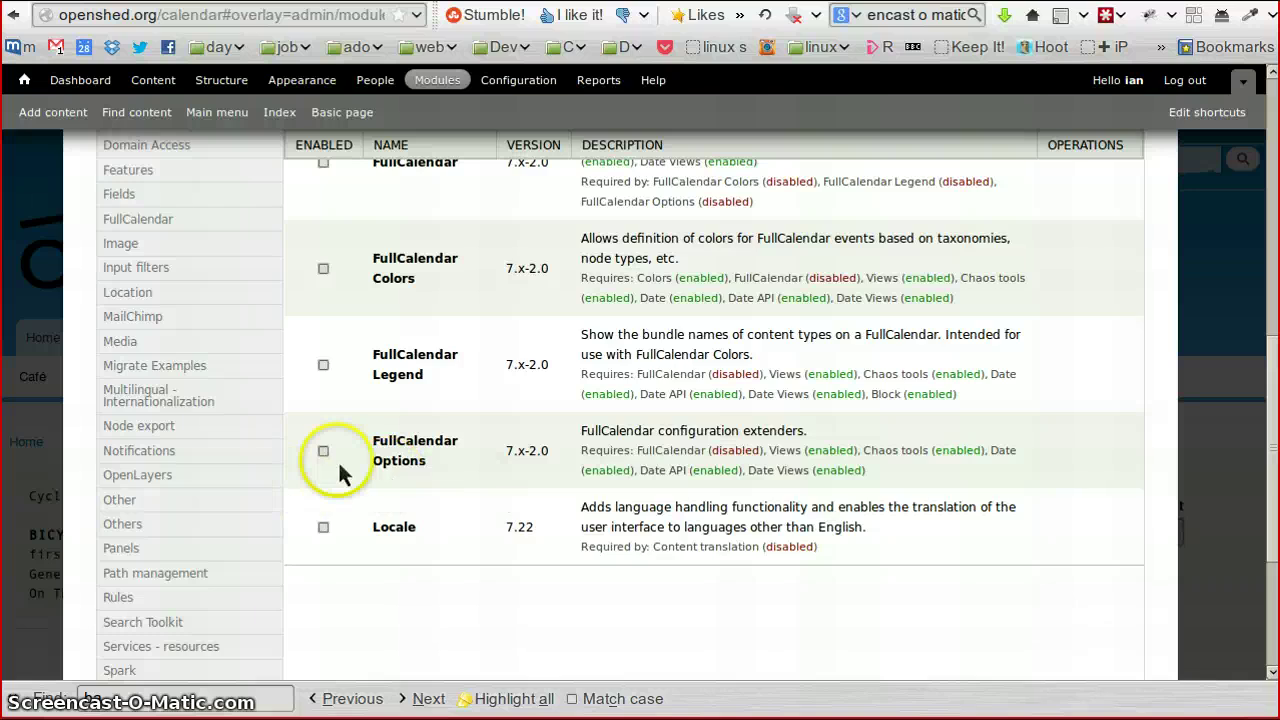
scroll(360, 450, "up", 4)
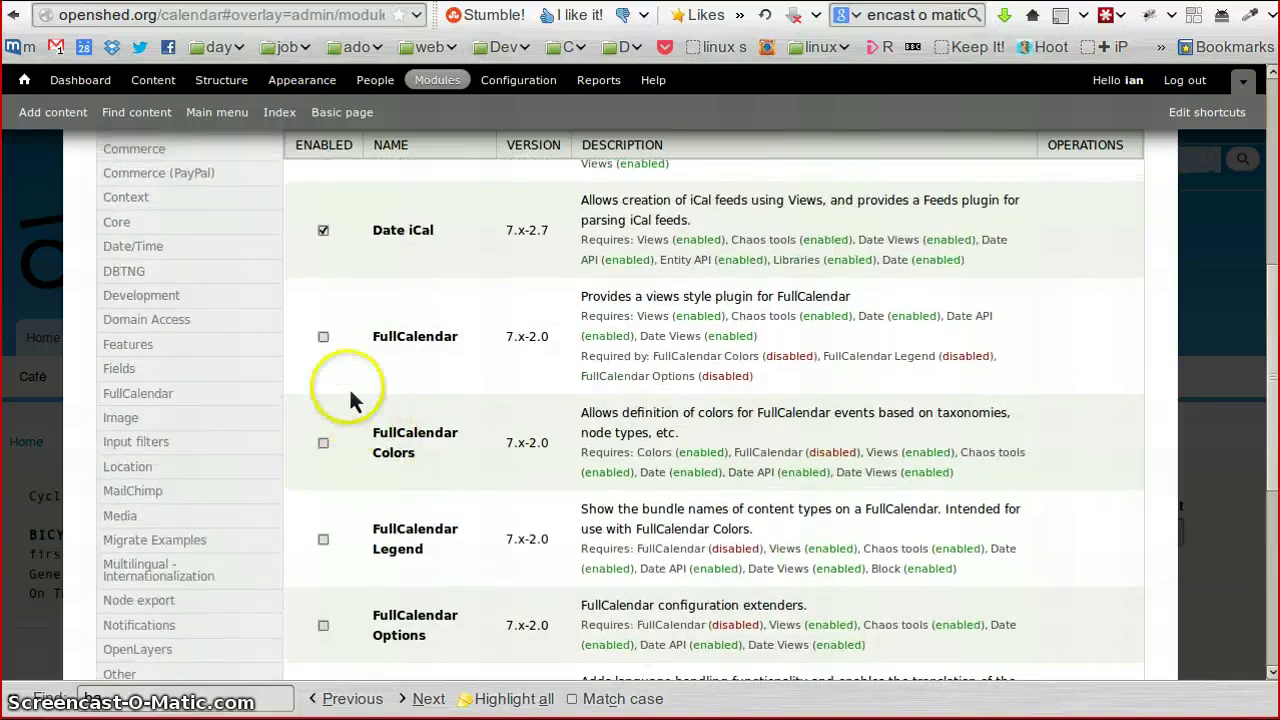
scroll(345, 400, "up", 1)
left_click(323, 391)
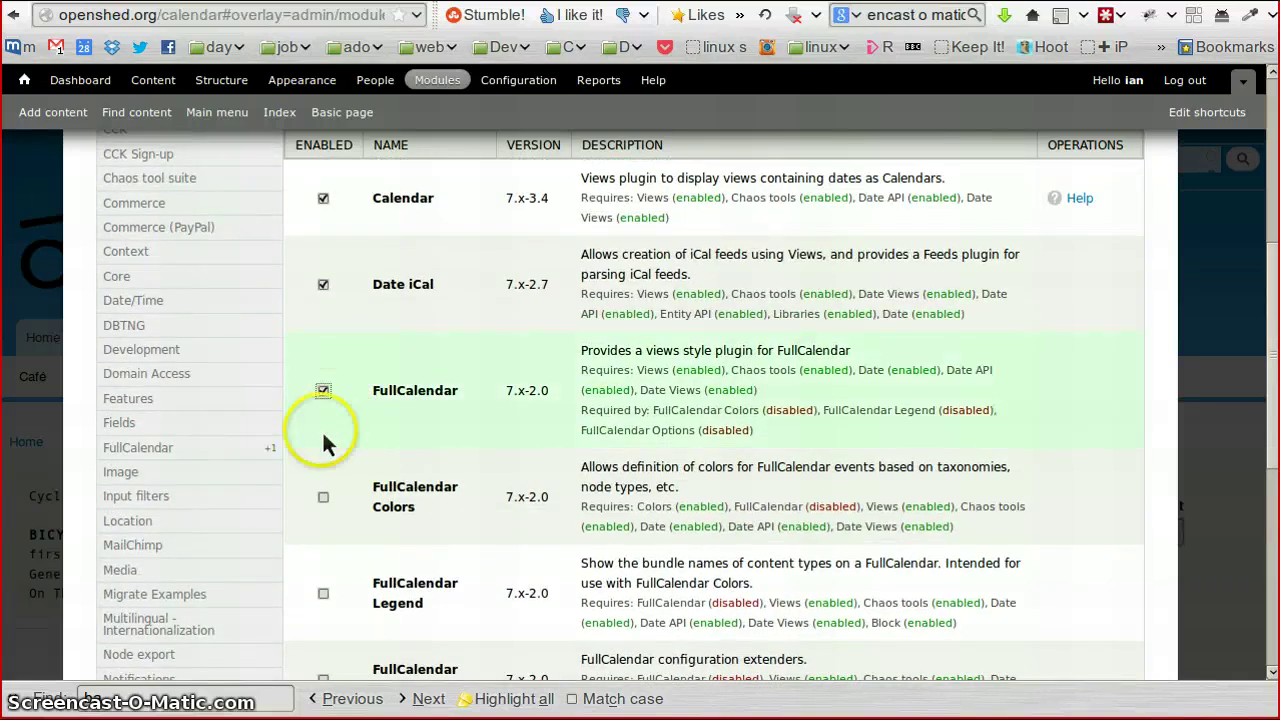
left_click(323, 497)
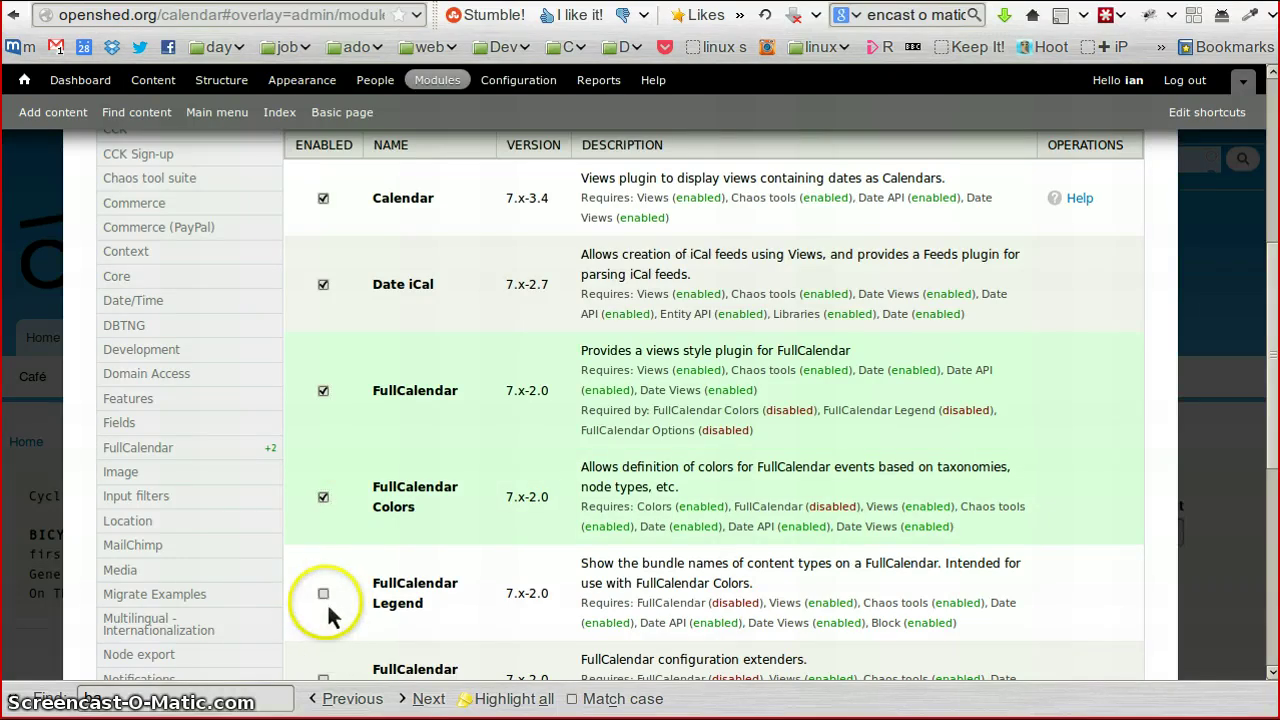
left_click(323, 594)
scroll(375, 615, "down", 3)
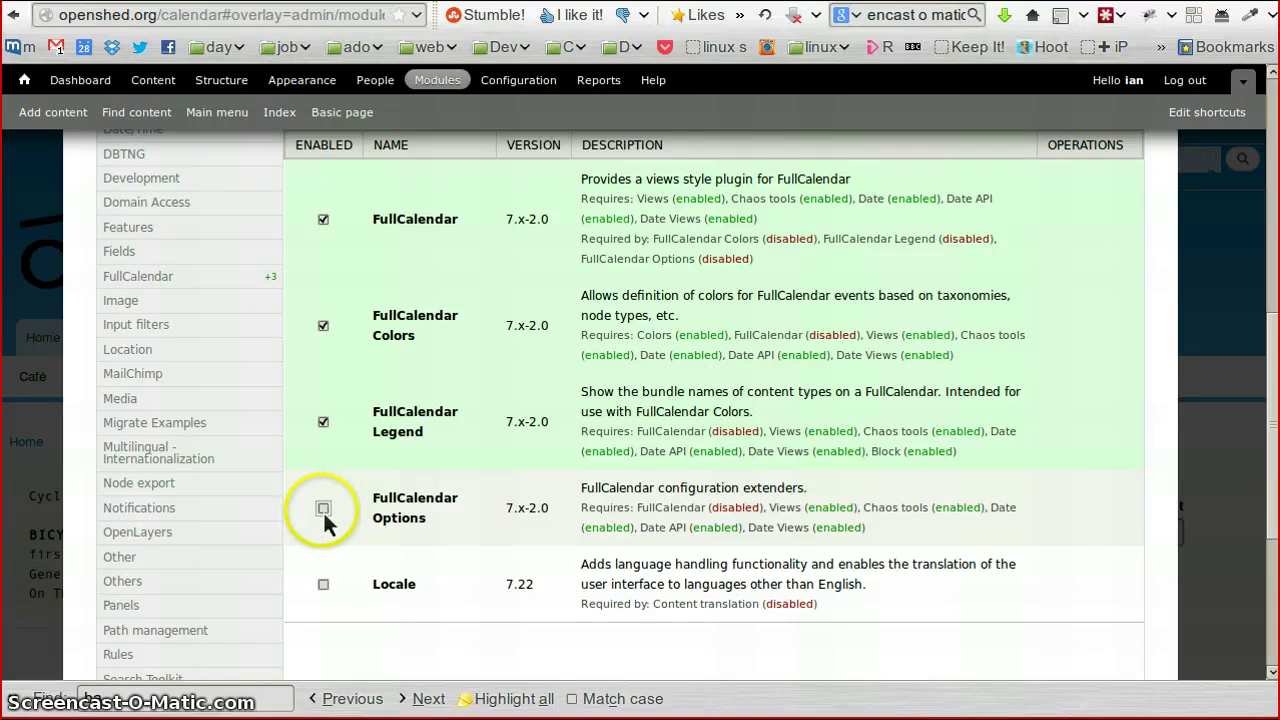
left_click(323, 508)
scroll(450, 535, "up", 3)
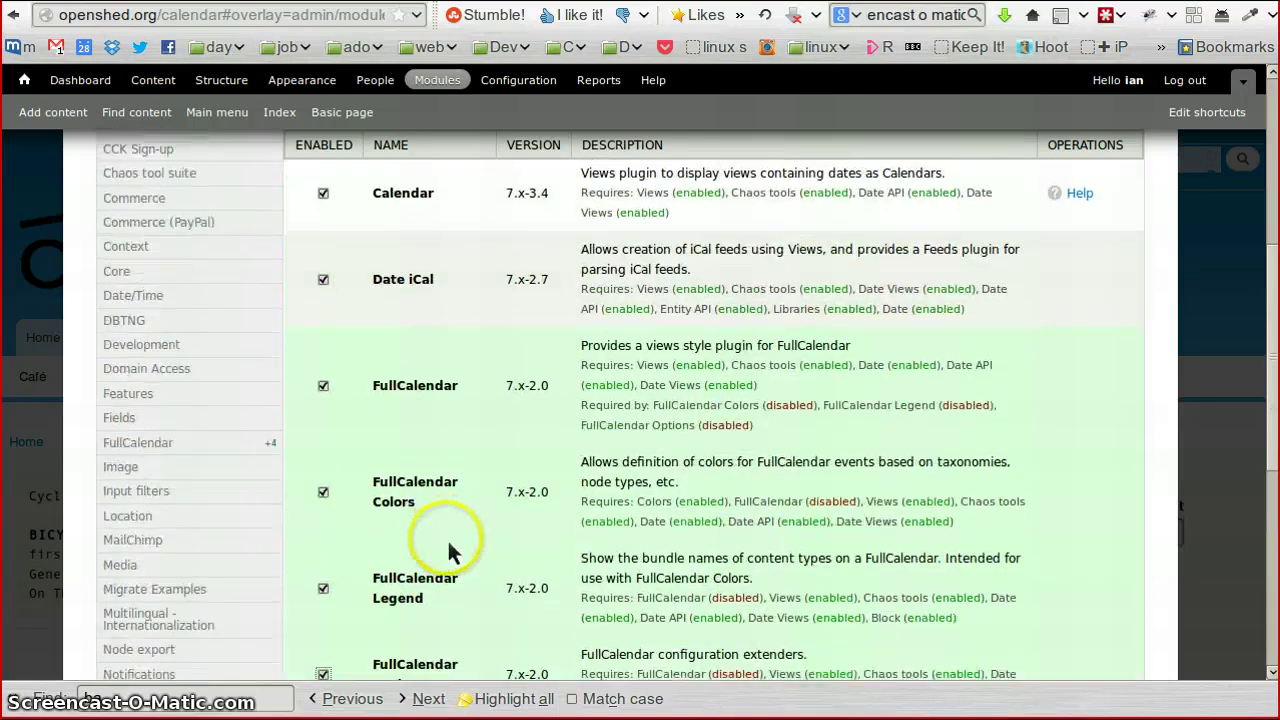
scroll(271, 660, "down", 5)
scroll(260, 660, "down", 4)
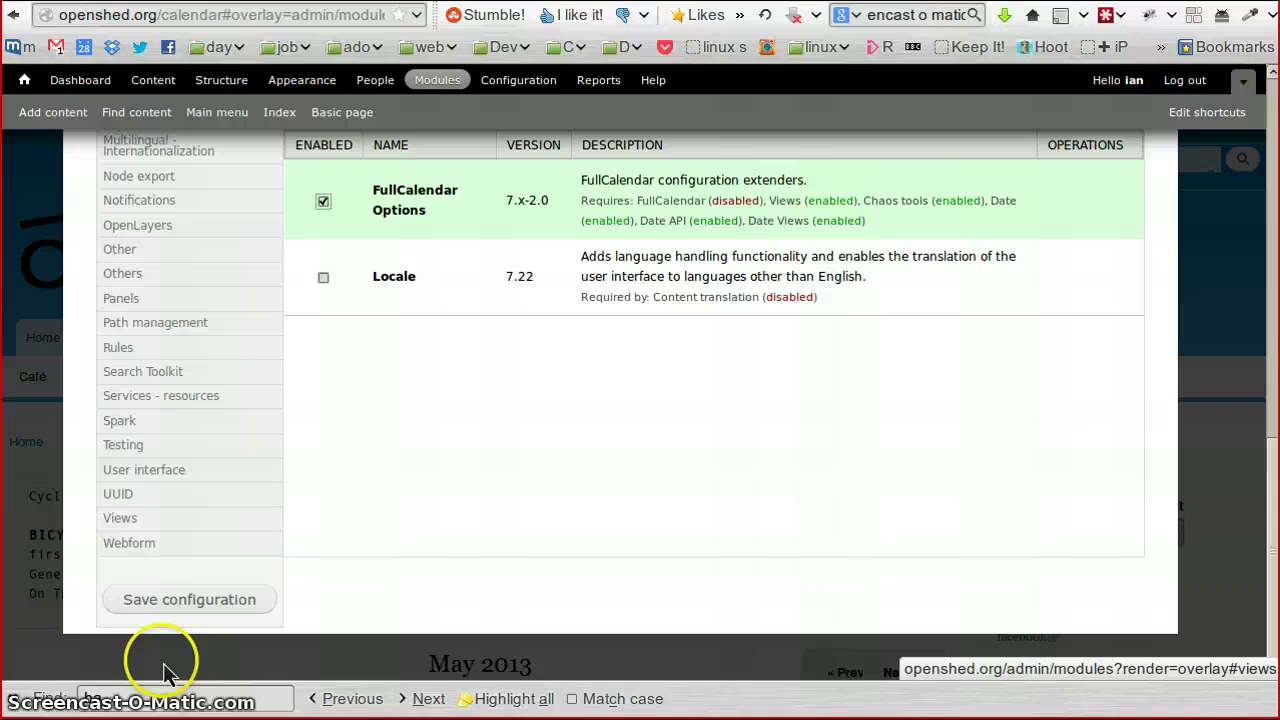
left_click(197, 603)
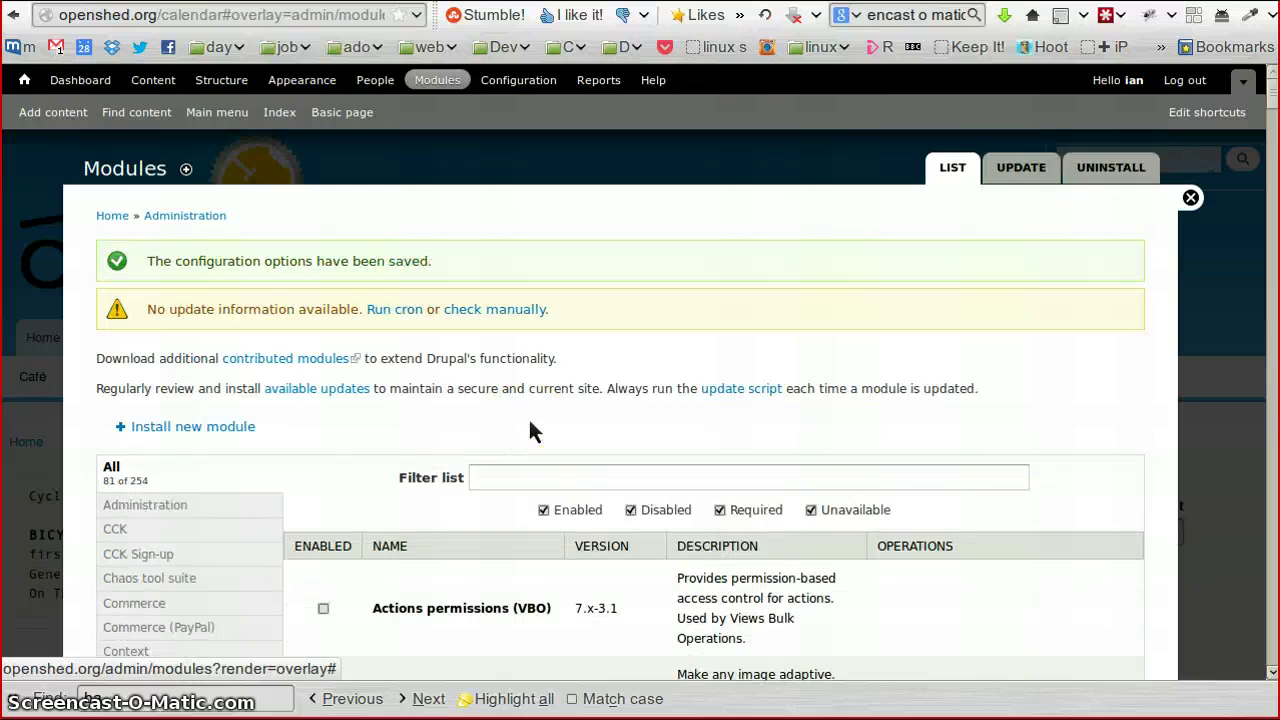
Filter the module list by "cal" to find the Calendar module, disable it and save the configuration
left_click(582, 480)
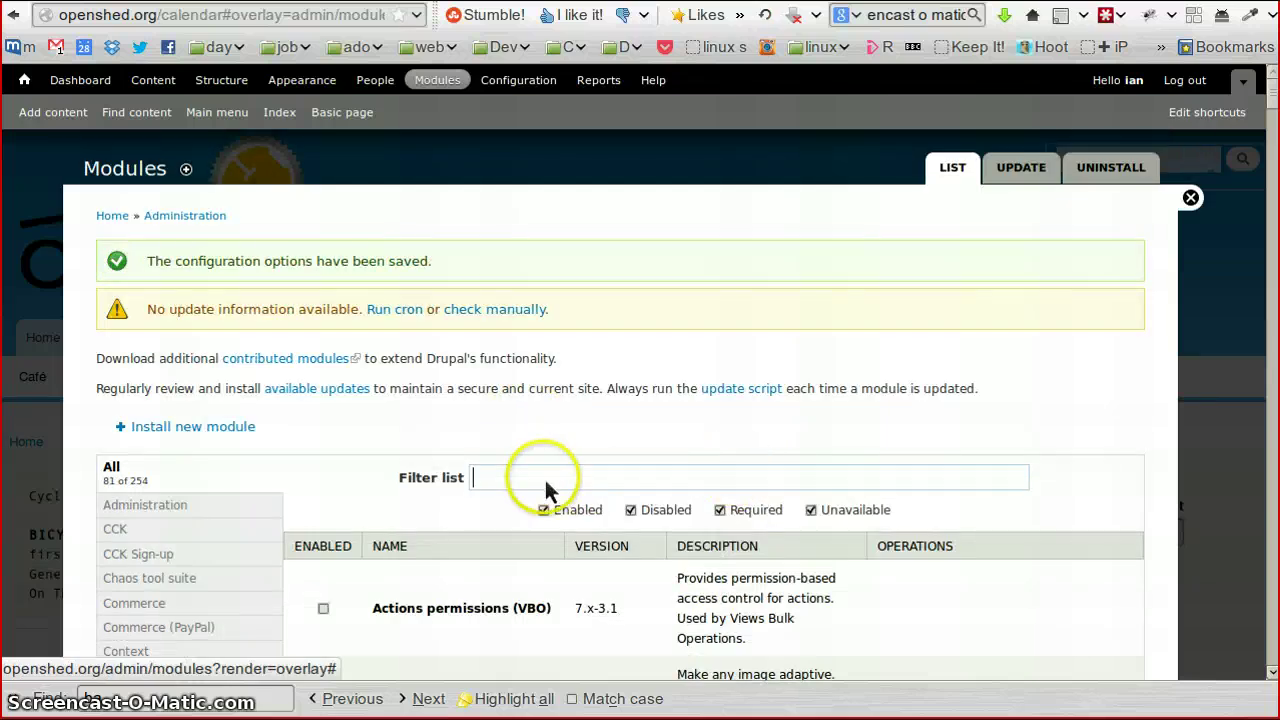
type("cal")
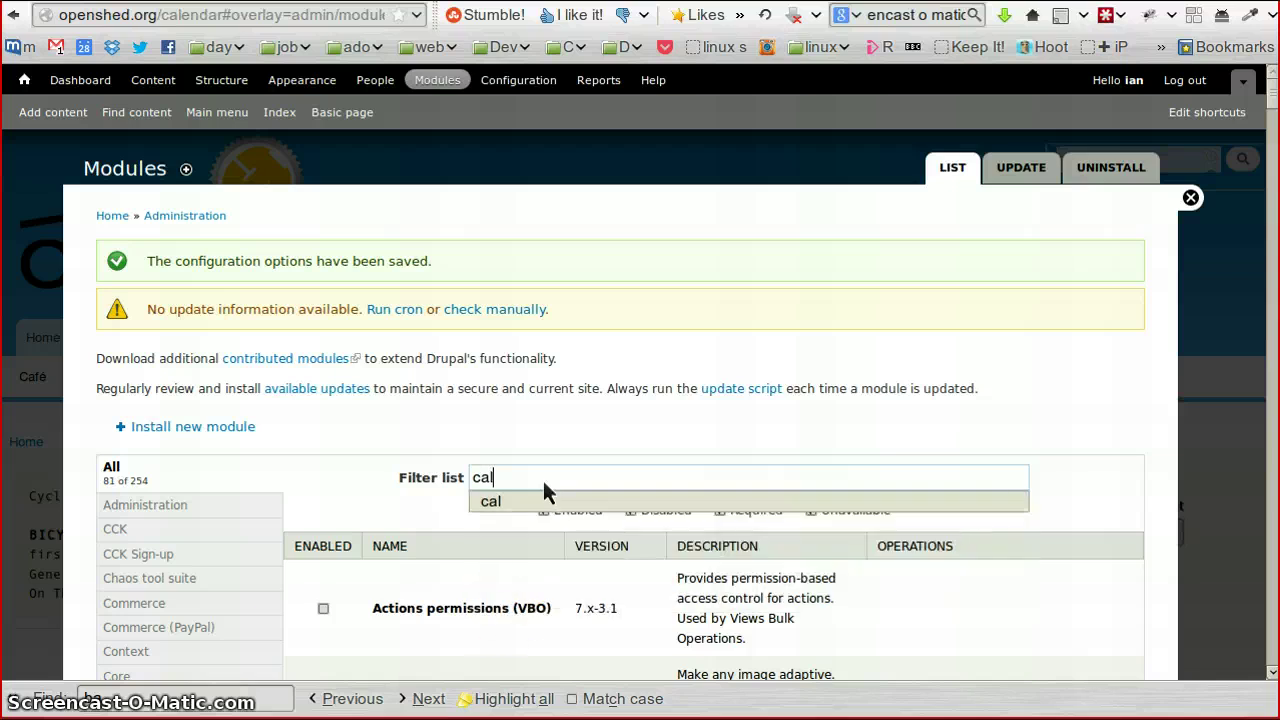
scroll(500, 615, "down", 3)
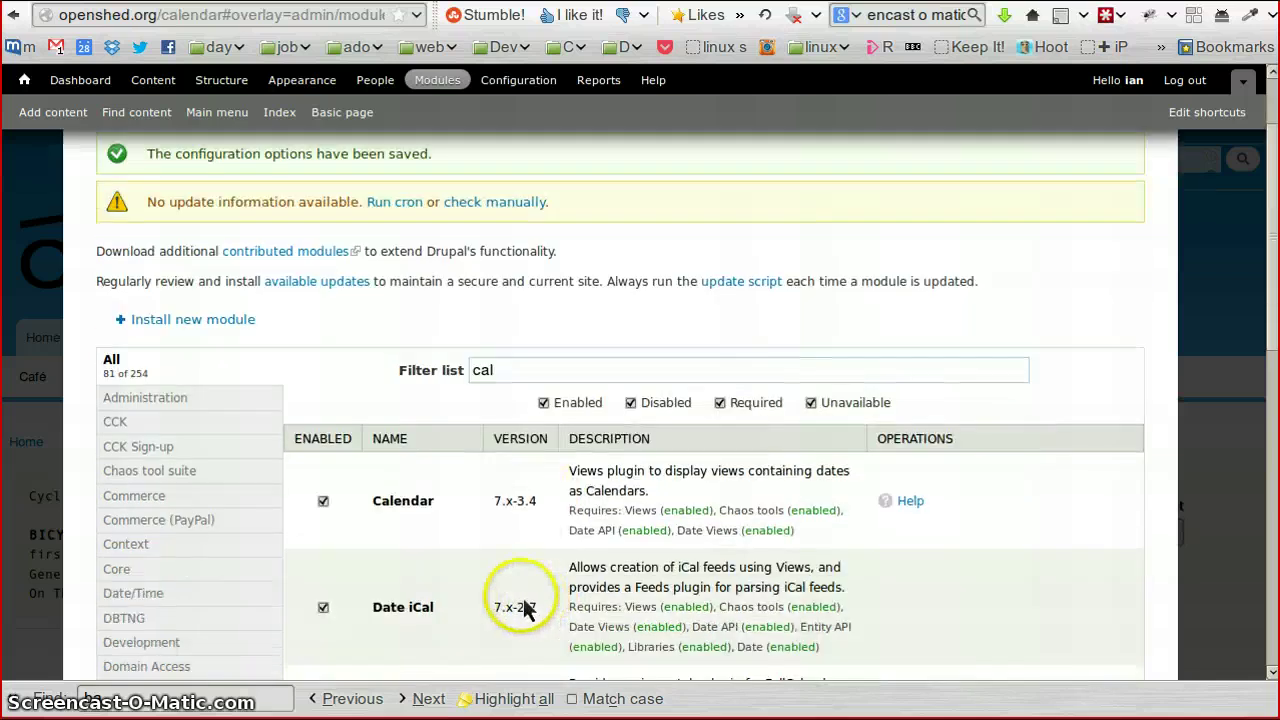
left_click(323, 437)
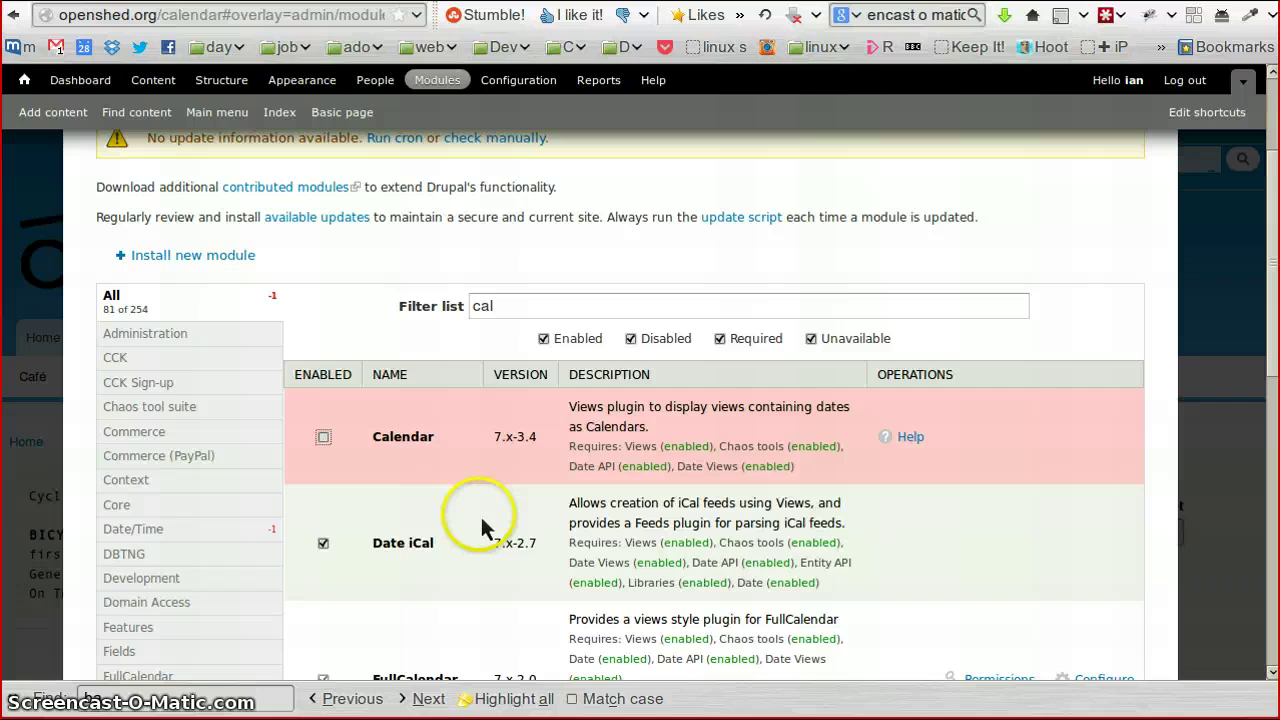
scroll(600, 527, "down", 10)
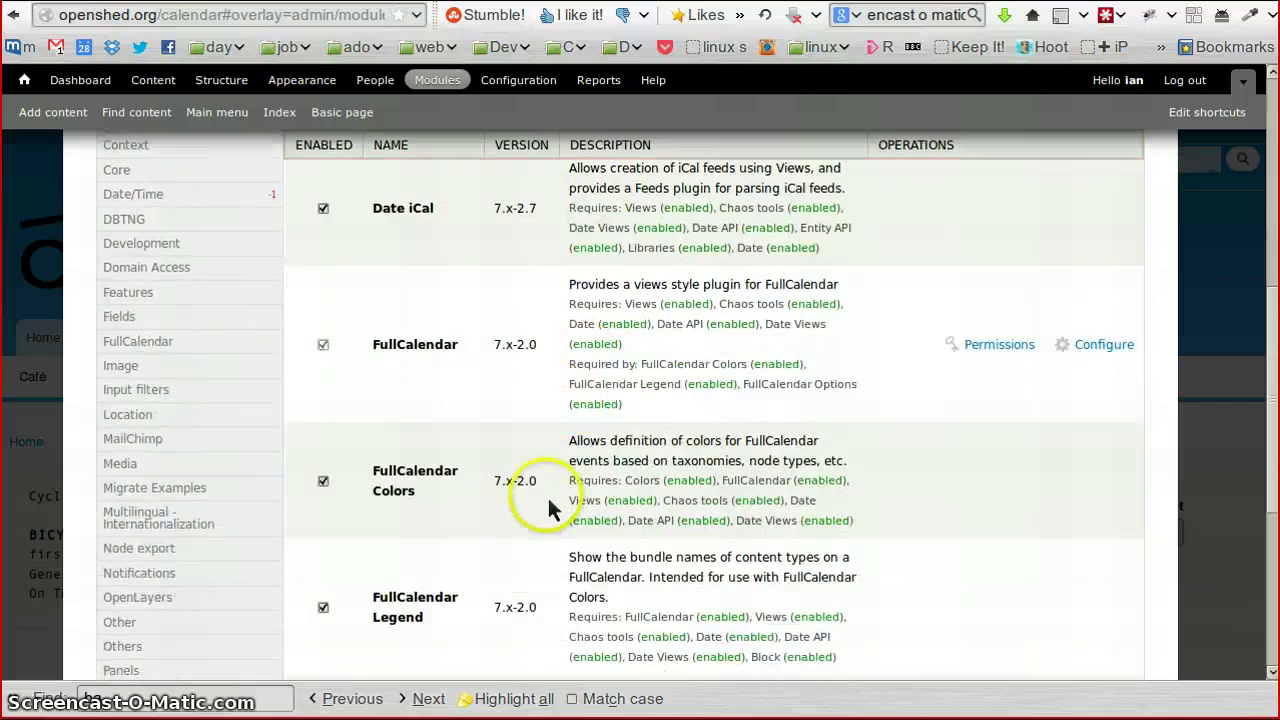
scroll(530, 560, "down", 2)
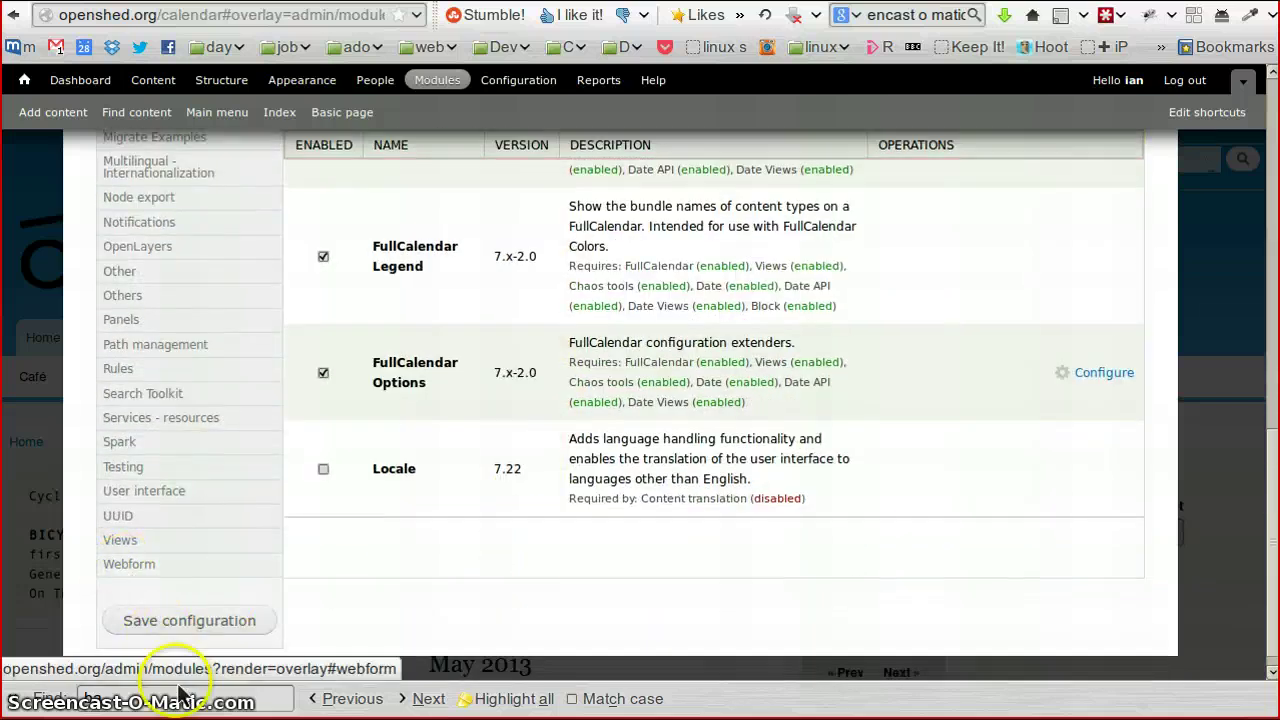
left_click(180, 622)
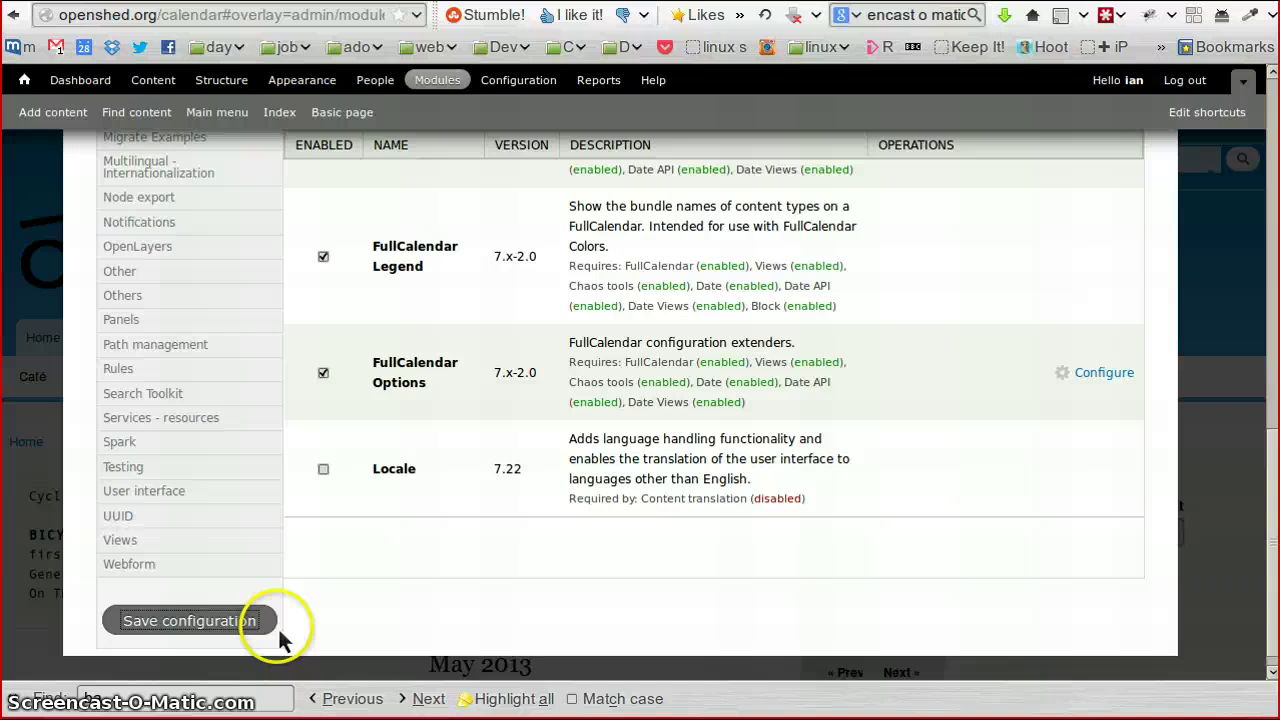
left_click(559, 523)
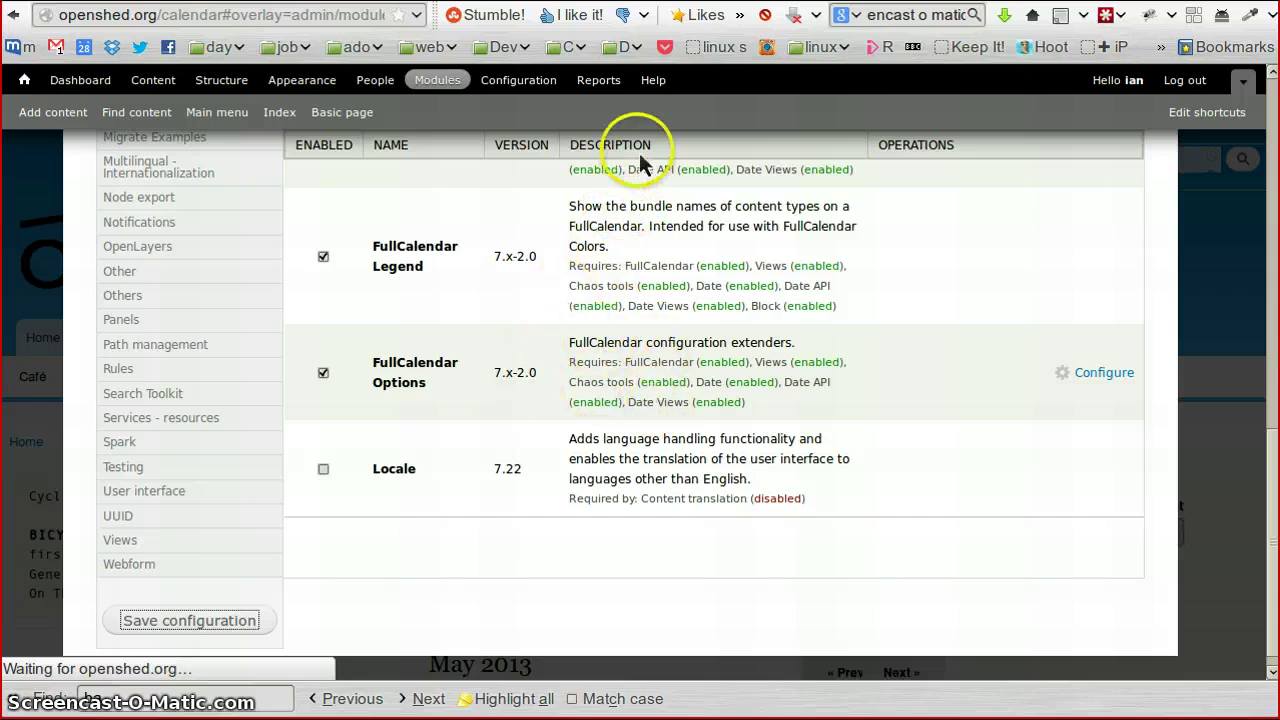
Go to the site's Structure administration and open the list of Views
left_click(212, 85)
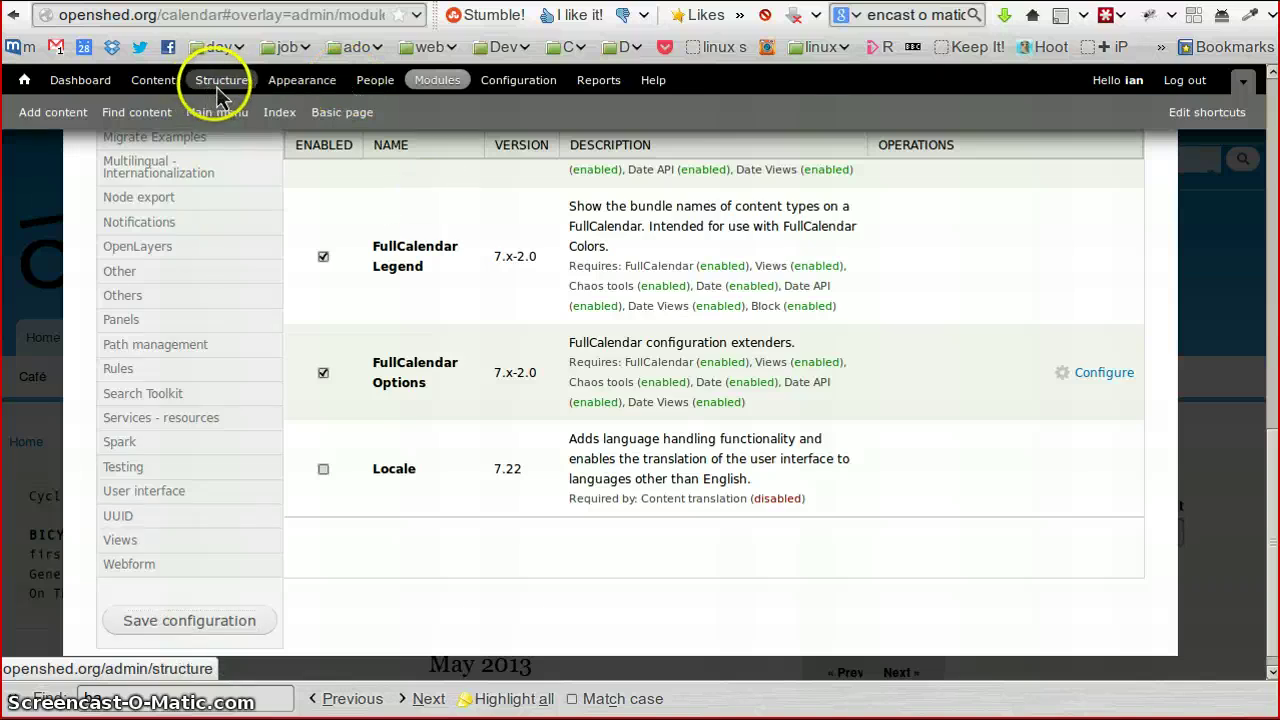
left_click(200, 80)
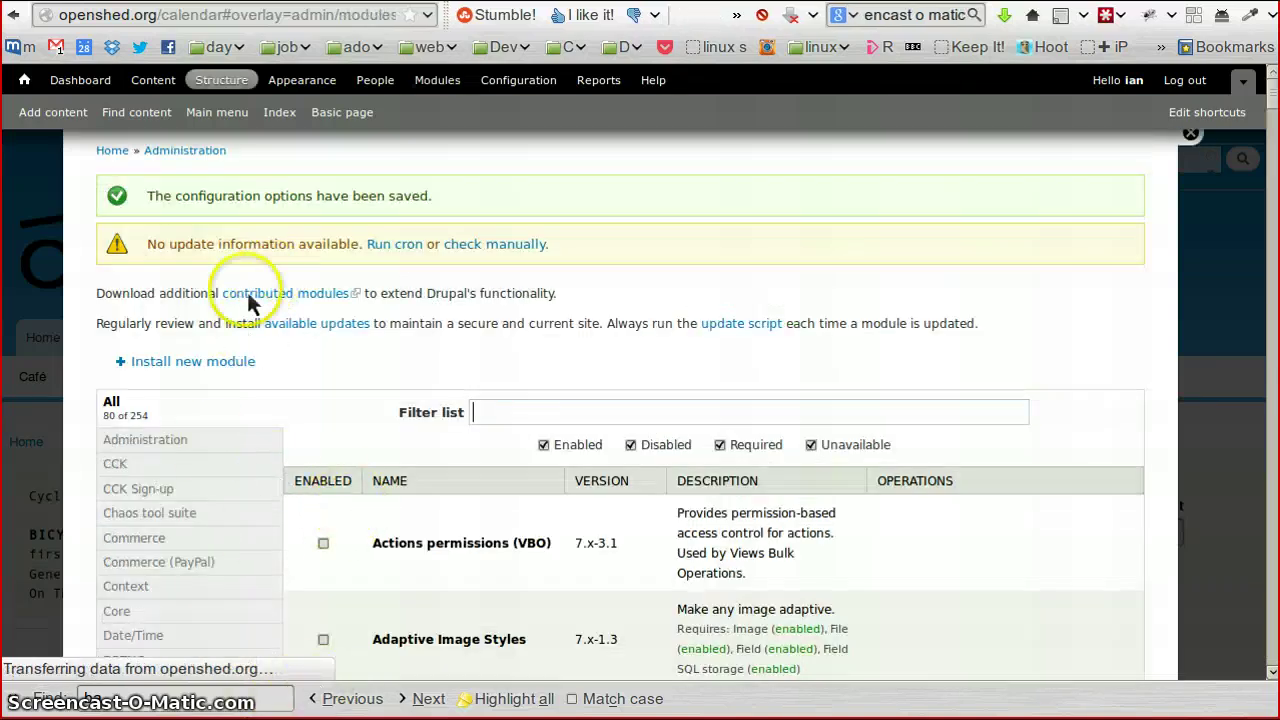
left_click(221, 88)
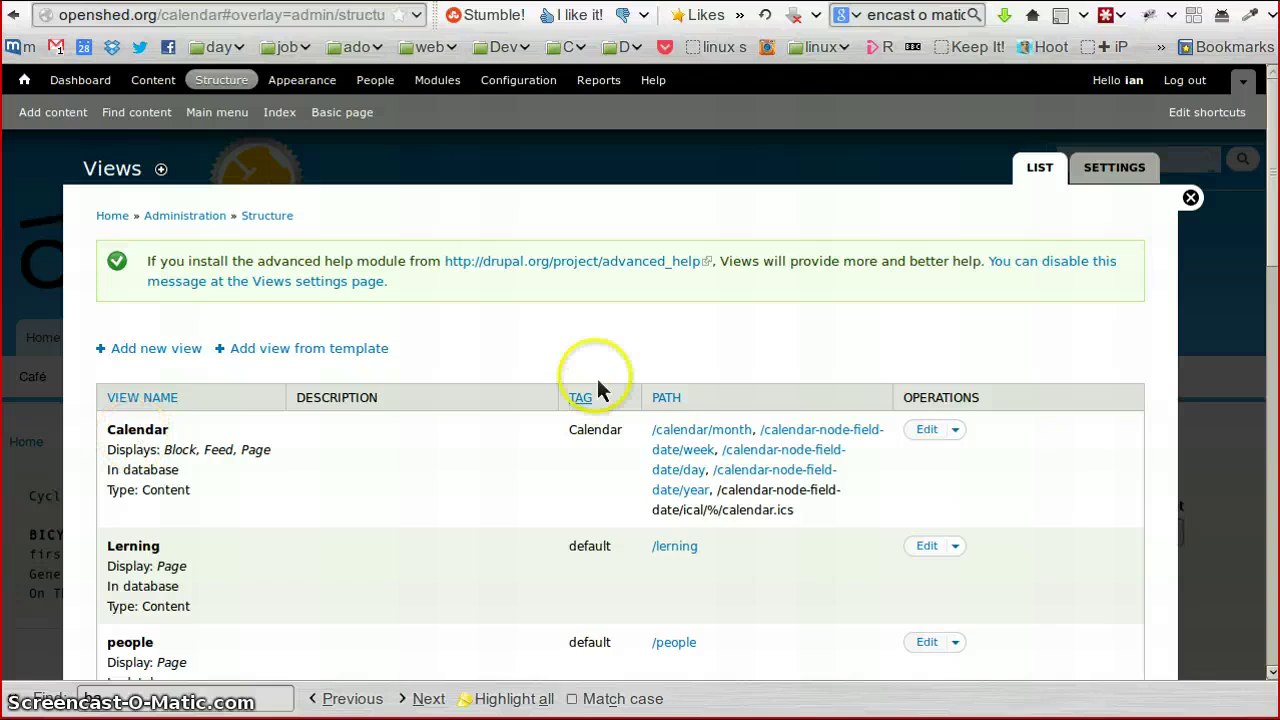
Clone the Calendar view, name the copy Calendarful and continue to its edit page
scroll(593, 392, "down", 3)
scroll(593, 393, "down", 1)
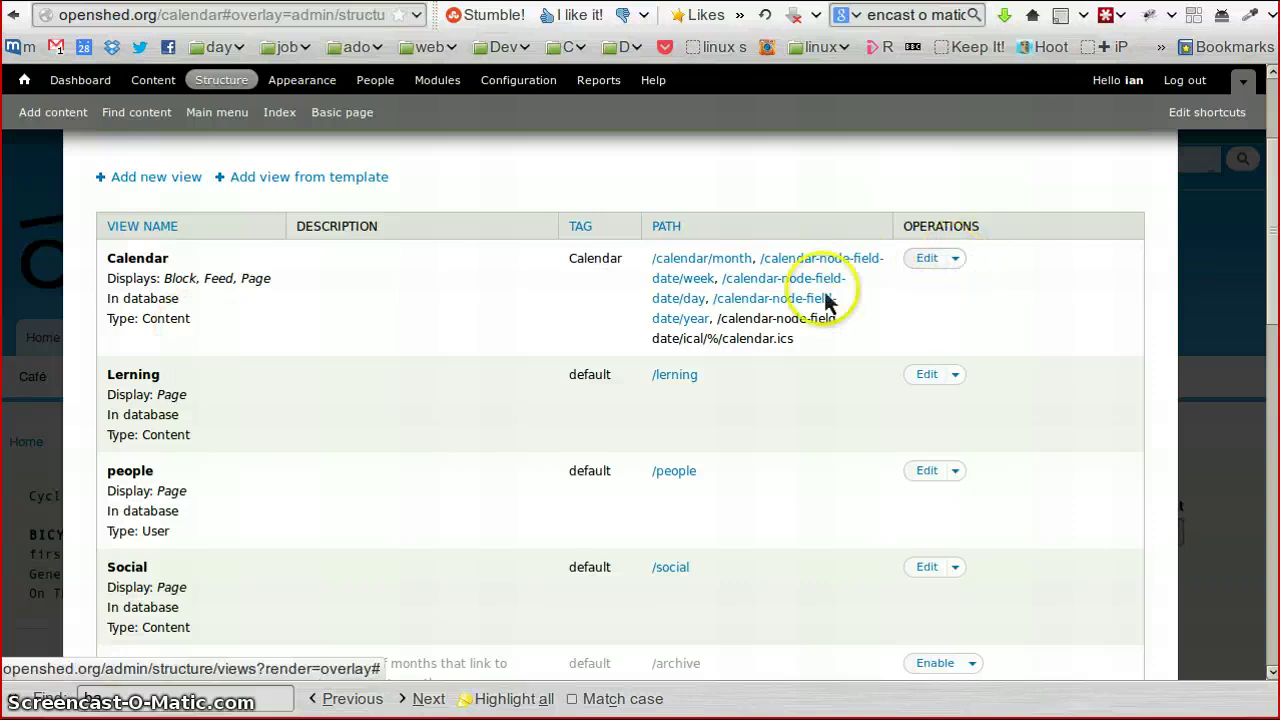
left_click(957, 261)
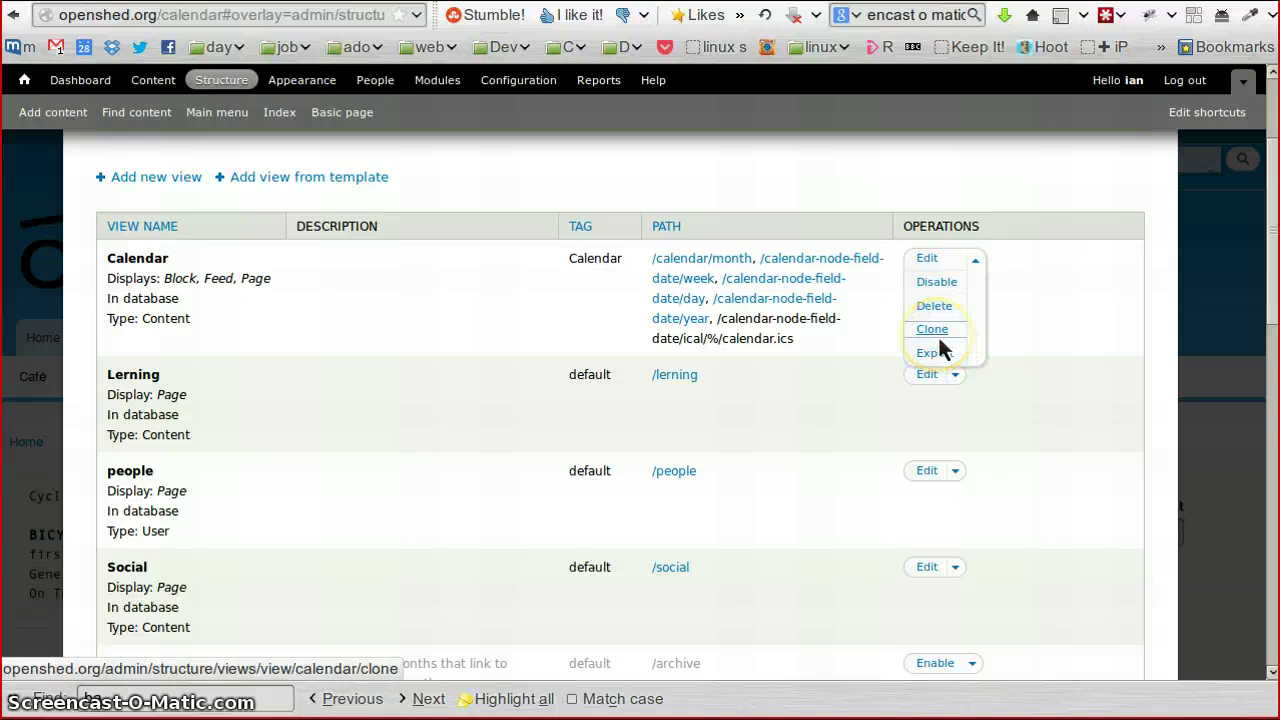
left_click(936, 334)
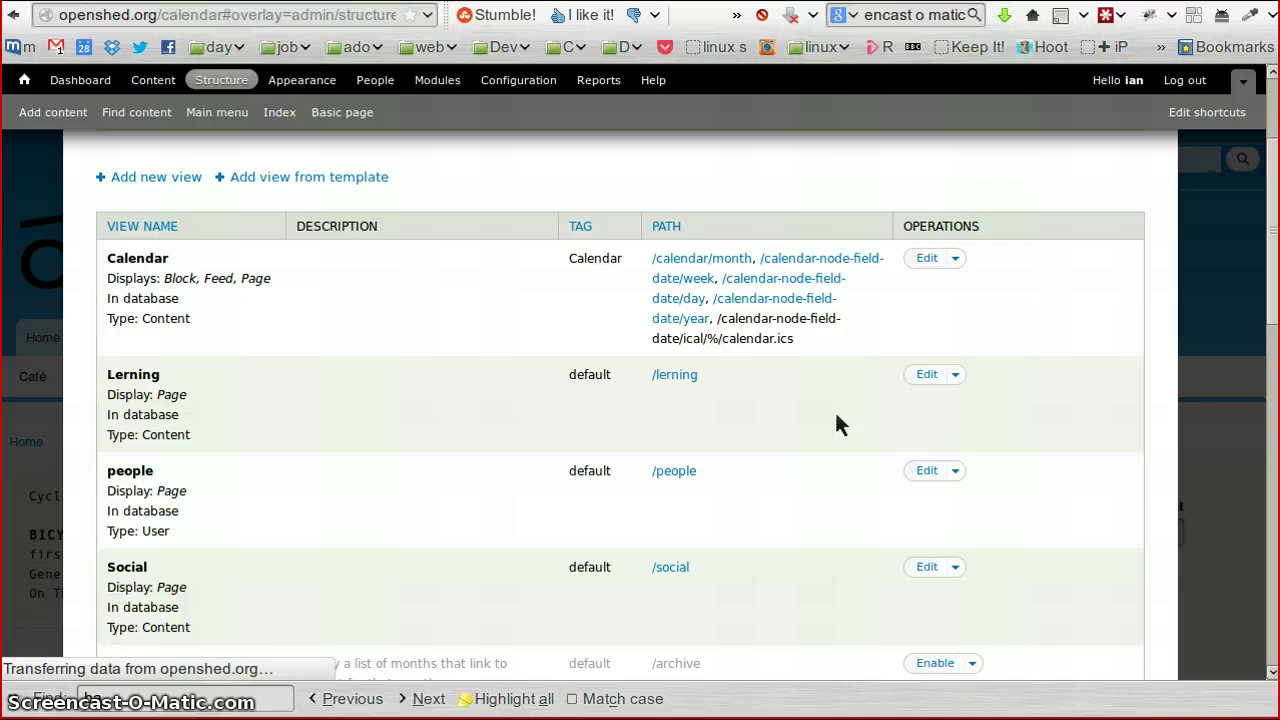
left_click(832, 422)
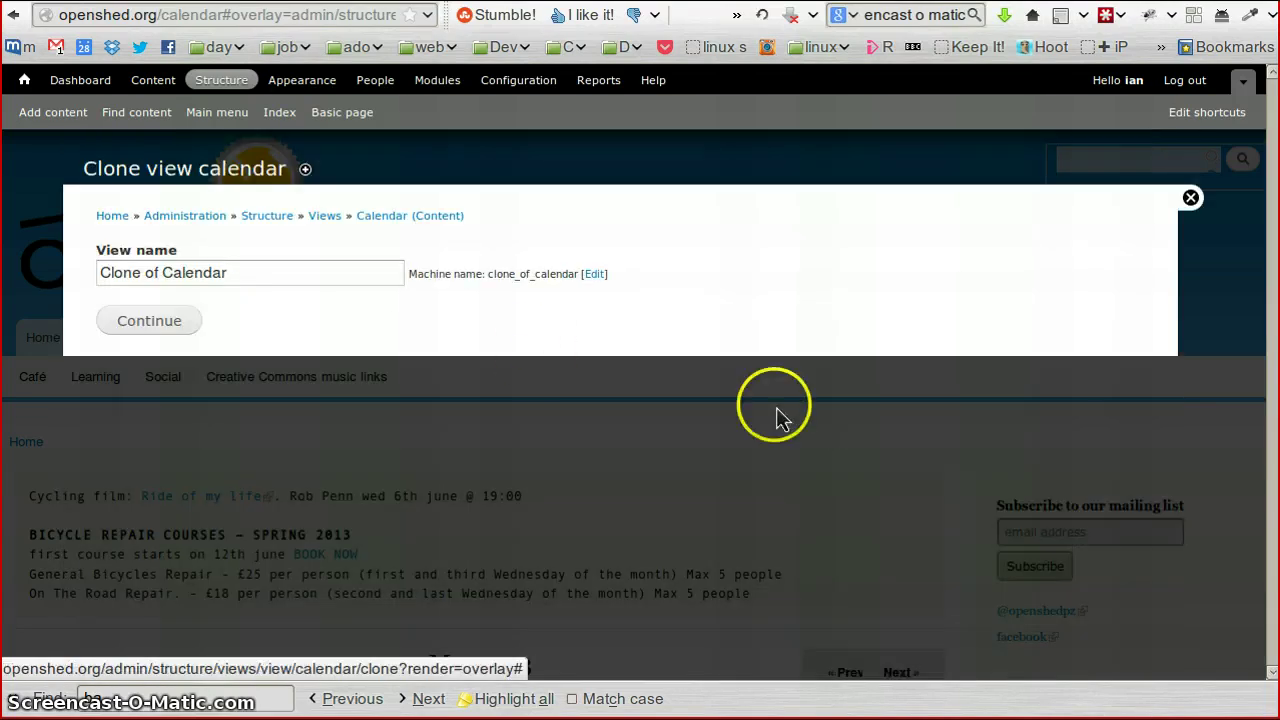
left_click_drag(168, 283, 103, 276)
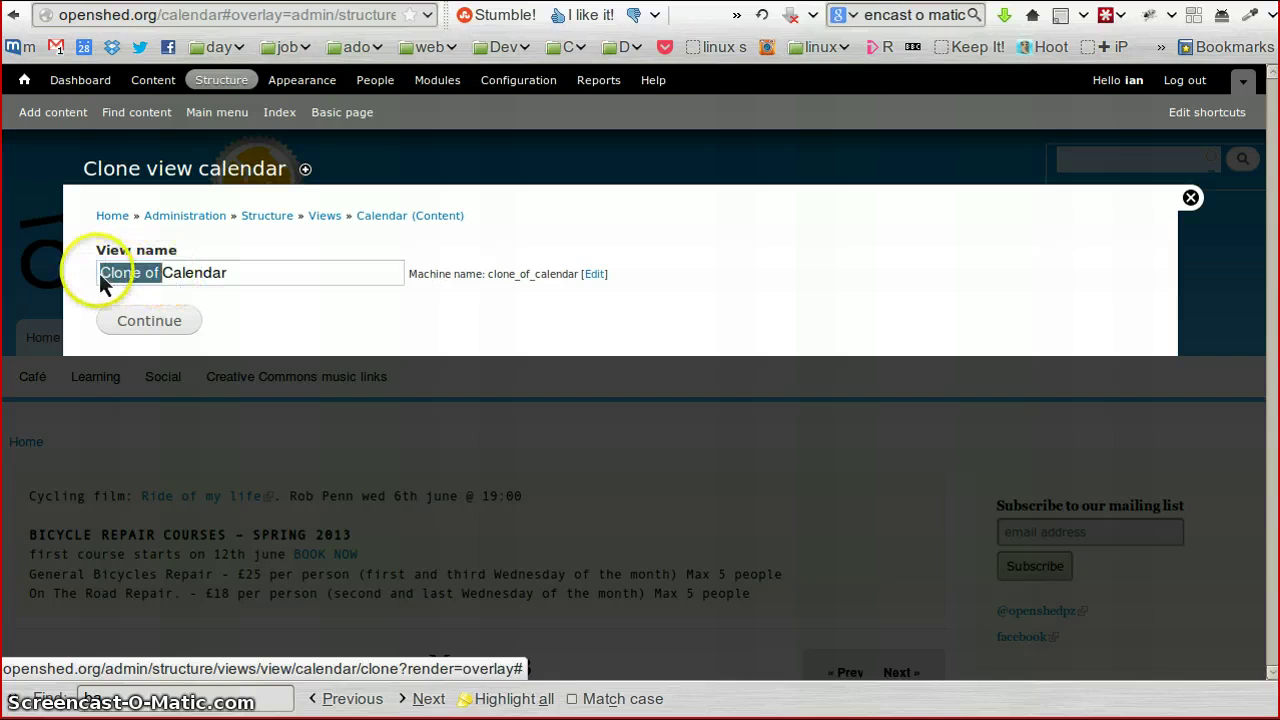
key("BackSpace")
left_click(150, 283)
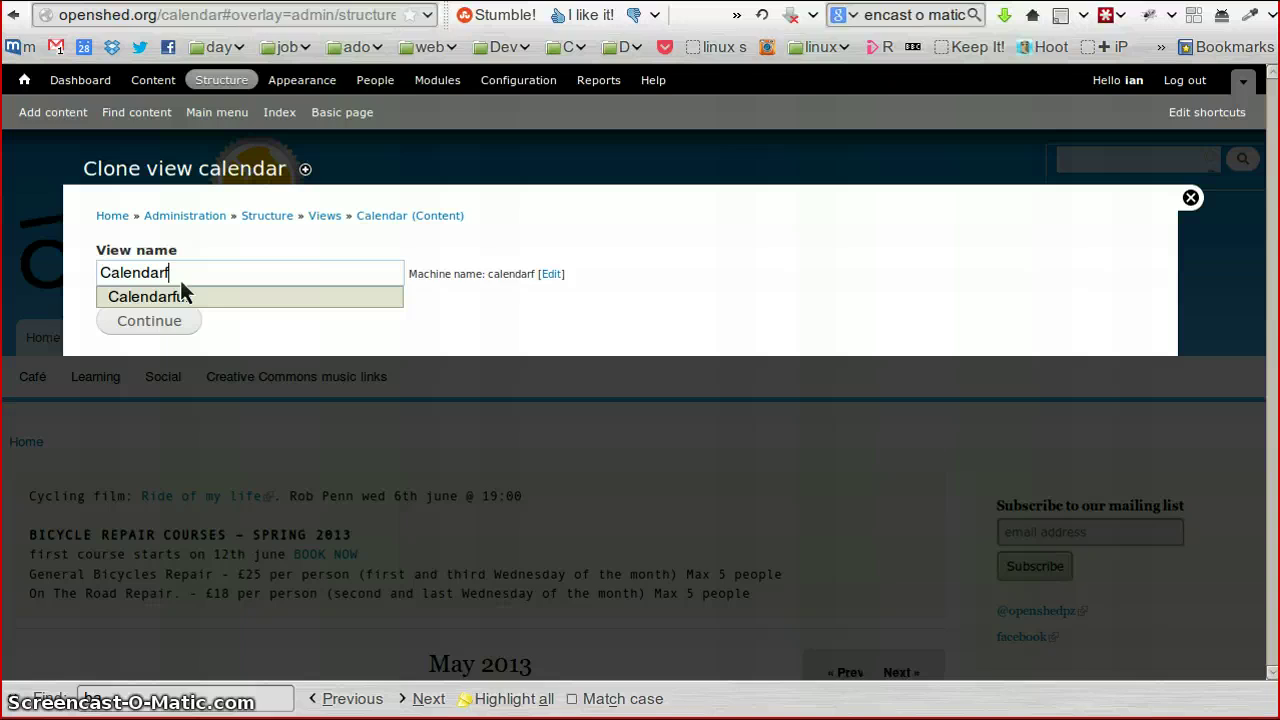
type("k")
key("BackSpace")
left_click(161, 329)
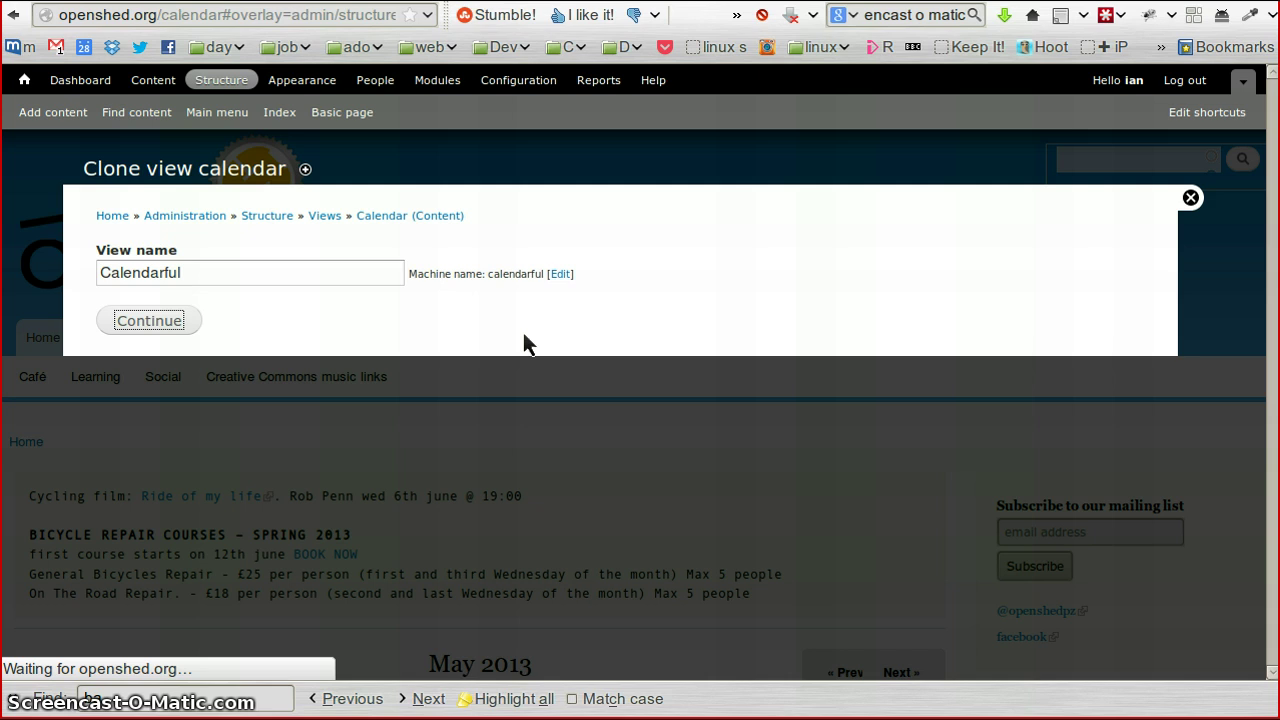
left_click(525, 336)
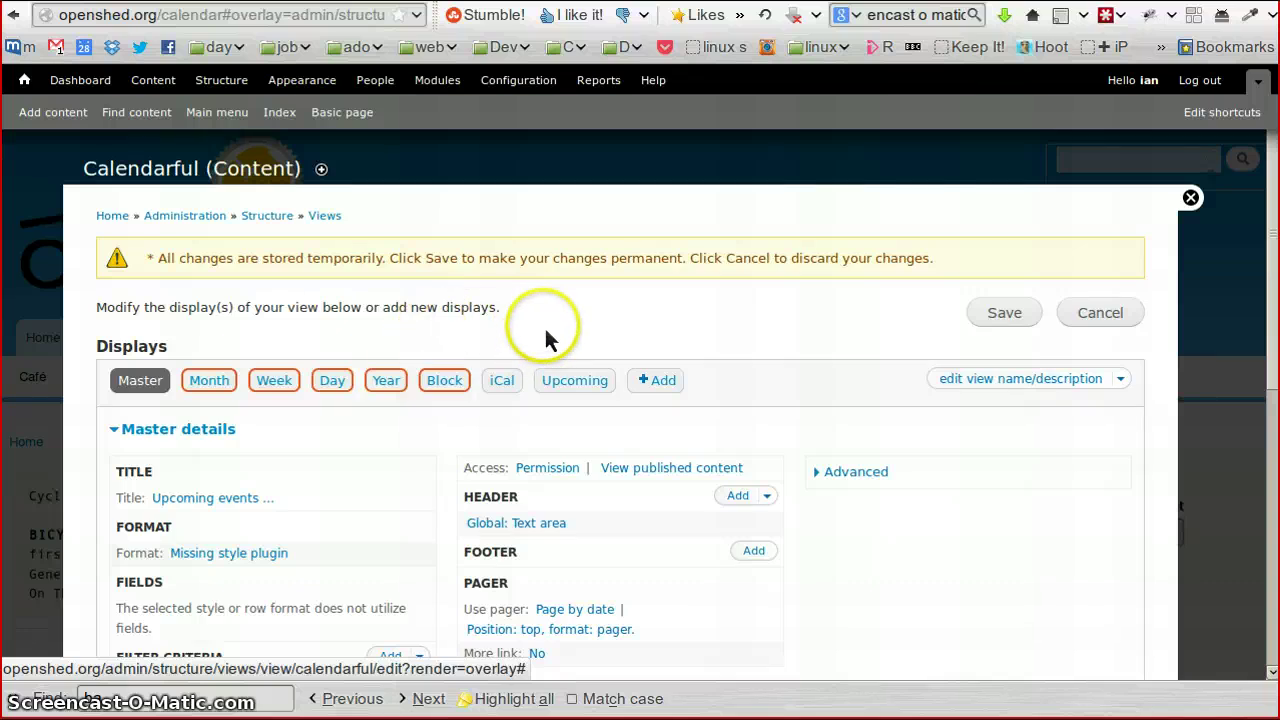
Set the Calendarful view's Master display format to FullCalendar and apply the default style options
scroll(544, 325, "down", 1)
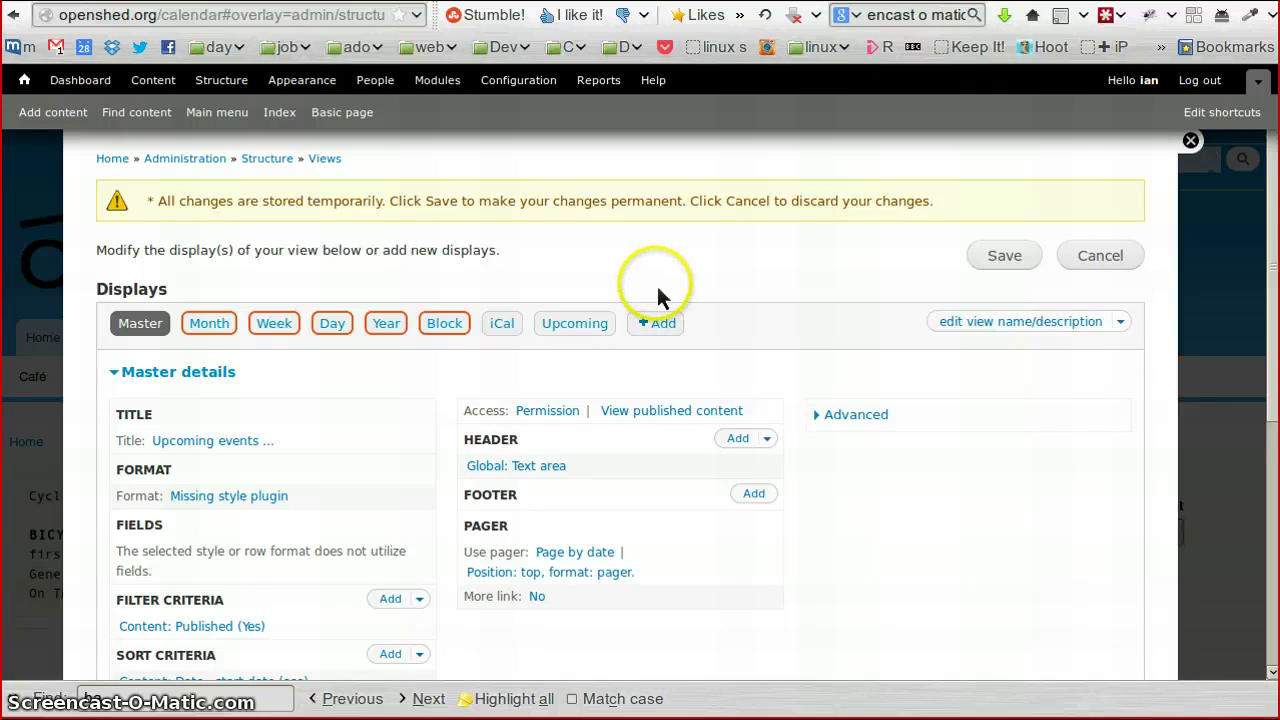
scroll(656, 283, "down", 2)
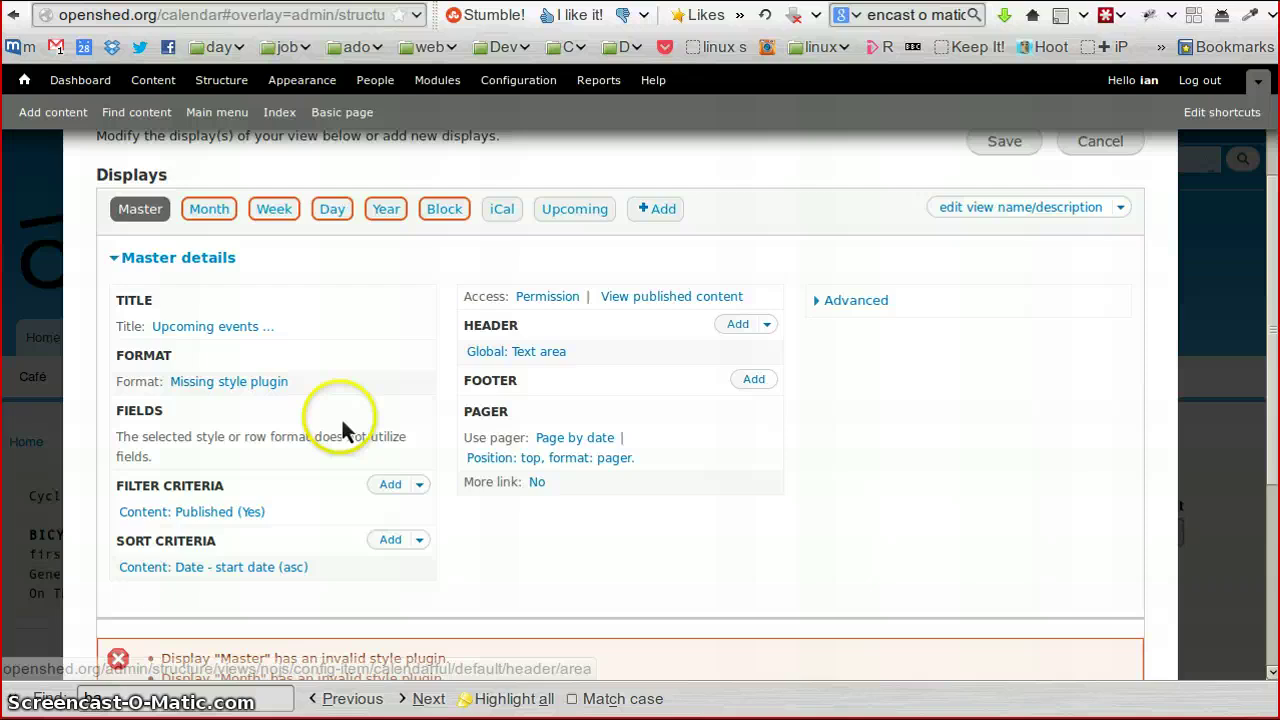
scroll(341, 420, "up", 2)
scroll(340, 428, "up", 1)
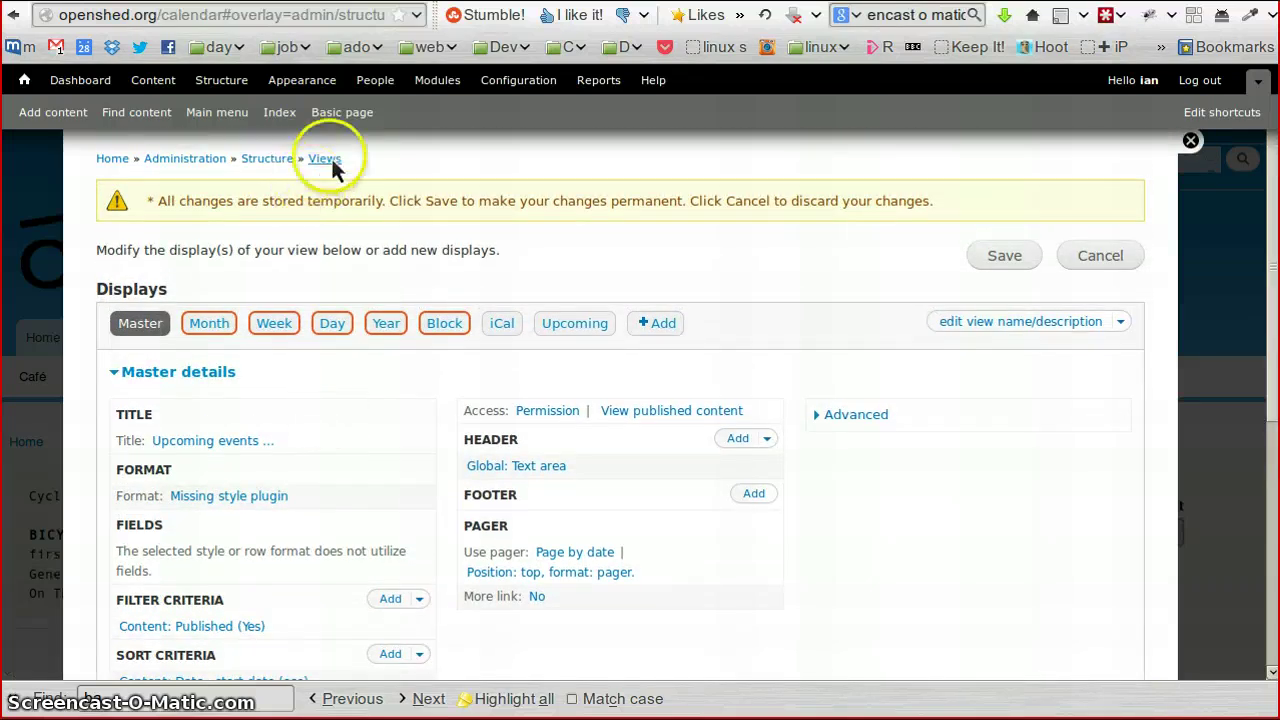
scroll(322, 384, "down", 2)
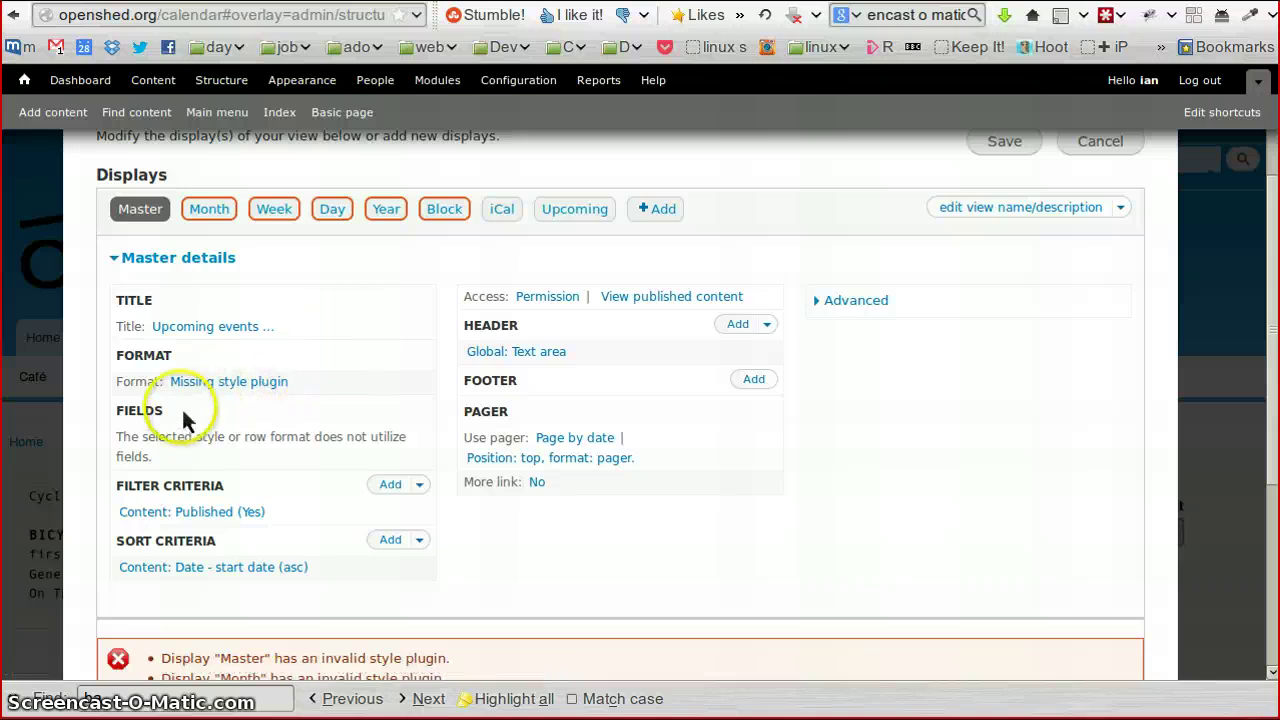
left_click(222, 382)
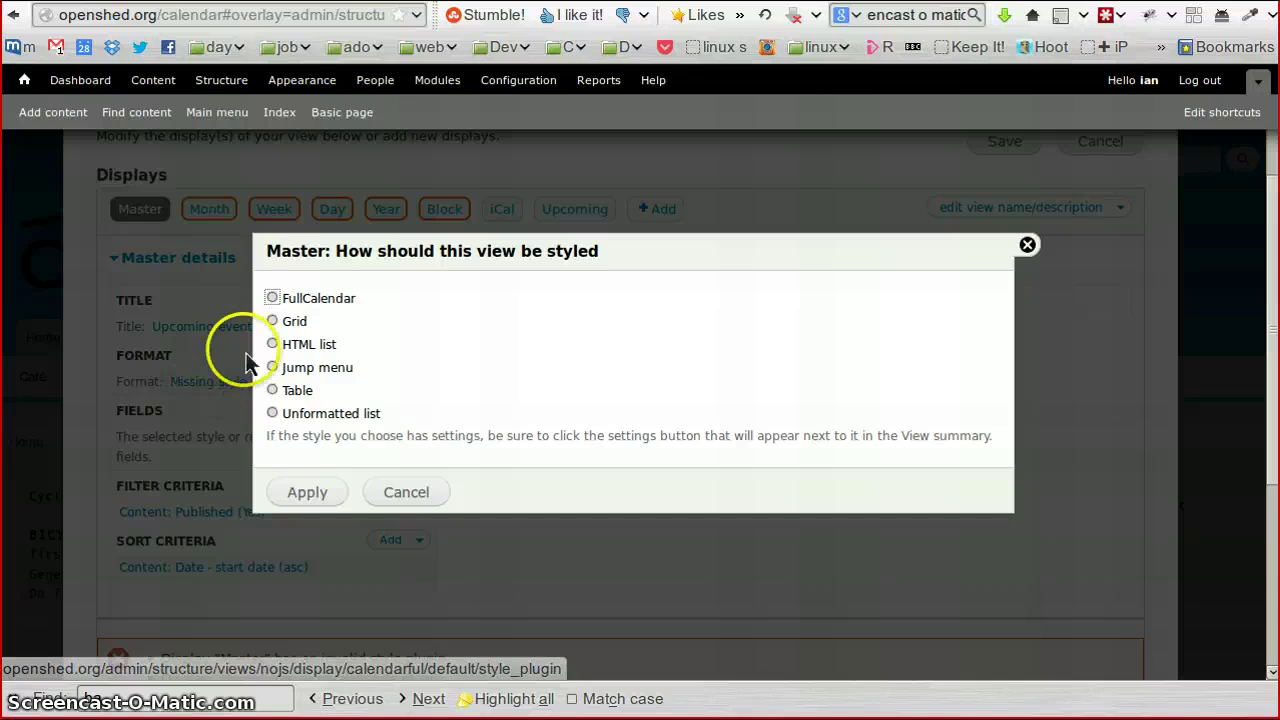
left_click(272, 298)
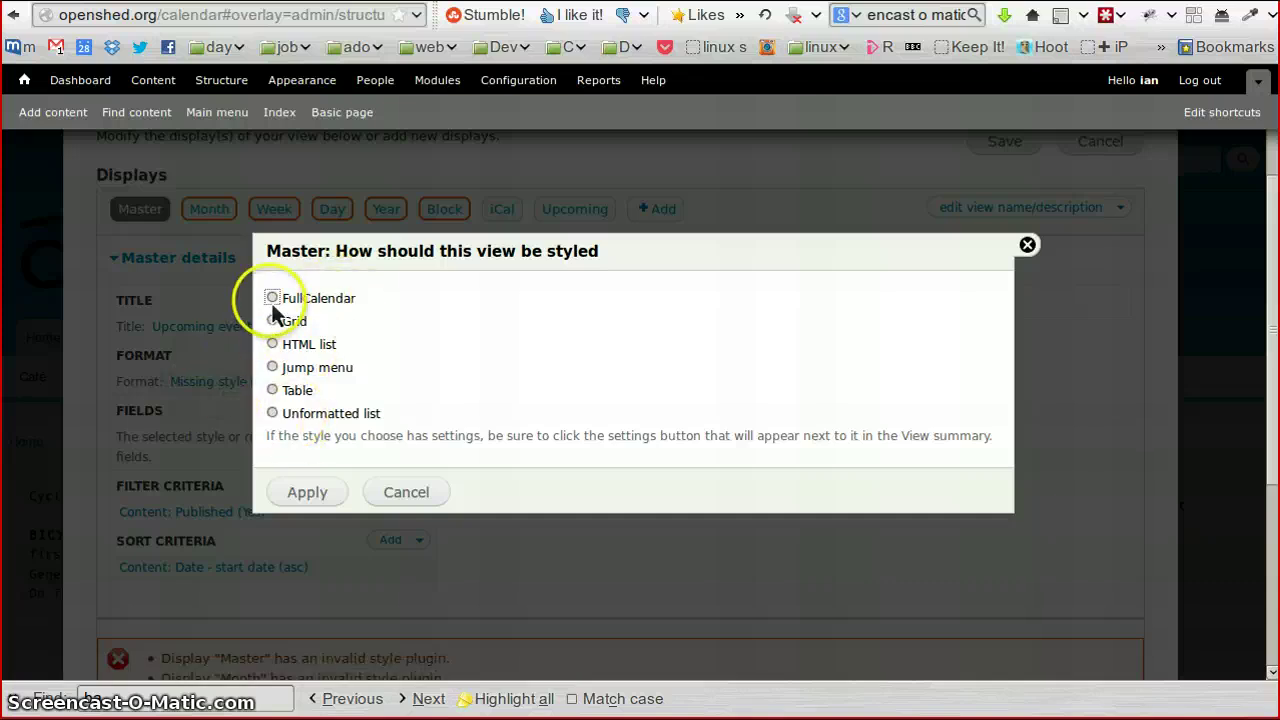
left_click(309, 492)
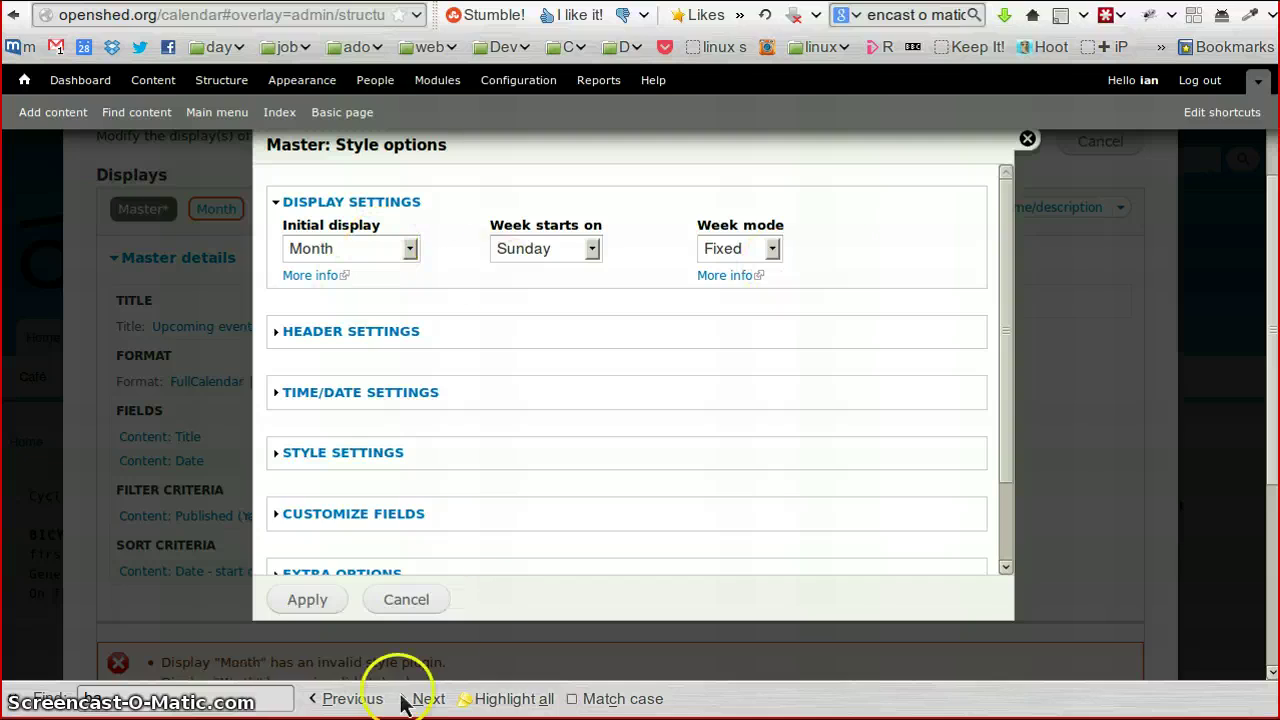
left_click(312, 606)
left_click(318, 606)
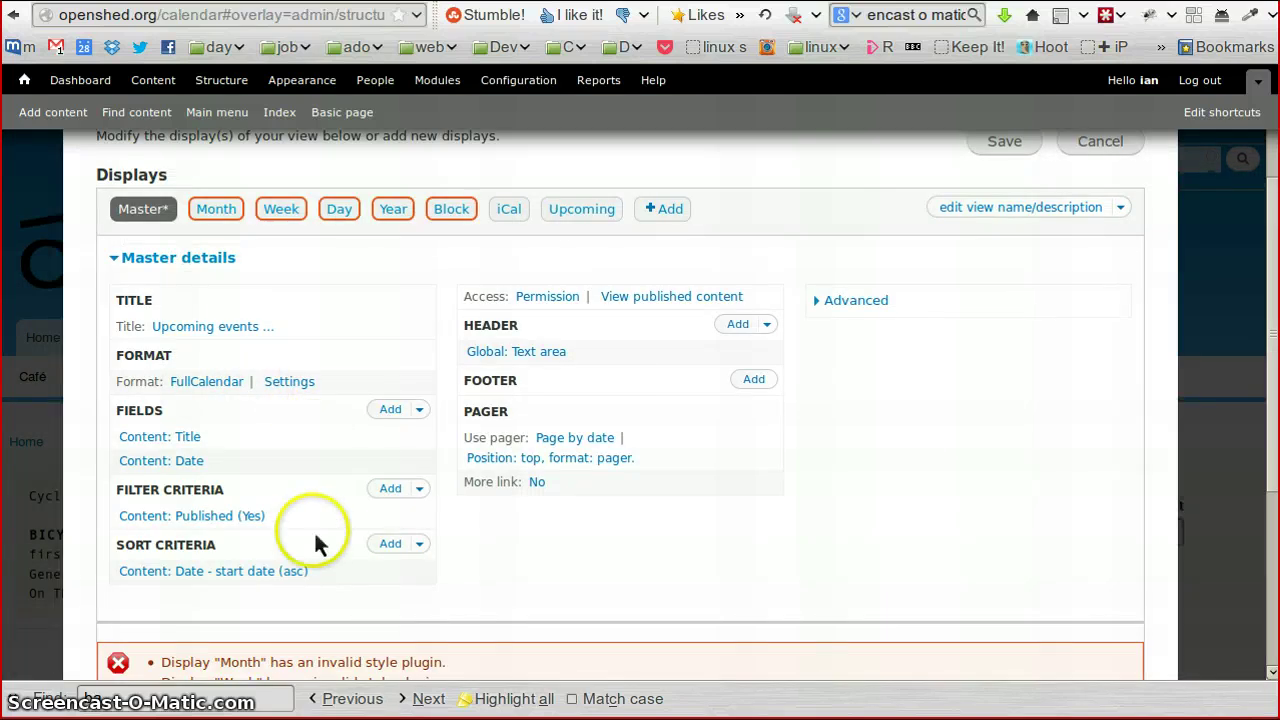
Set the Month display's format to FullCalendar, overriding it for this page only
scroll(314, 540, "down", 3)
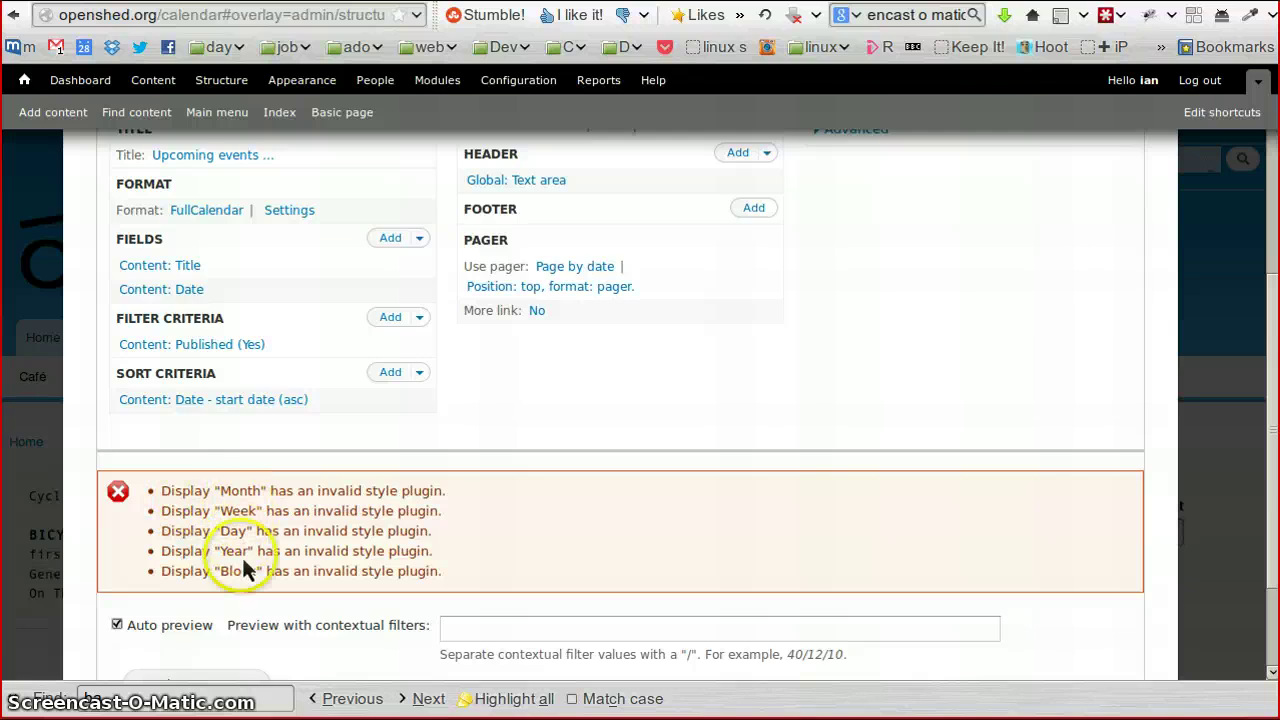
scroll(495, 580, "up", 6)
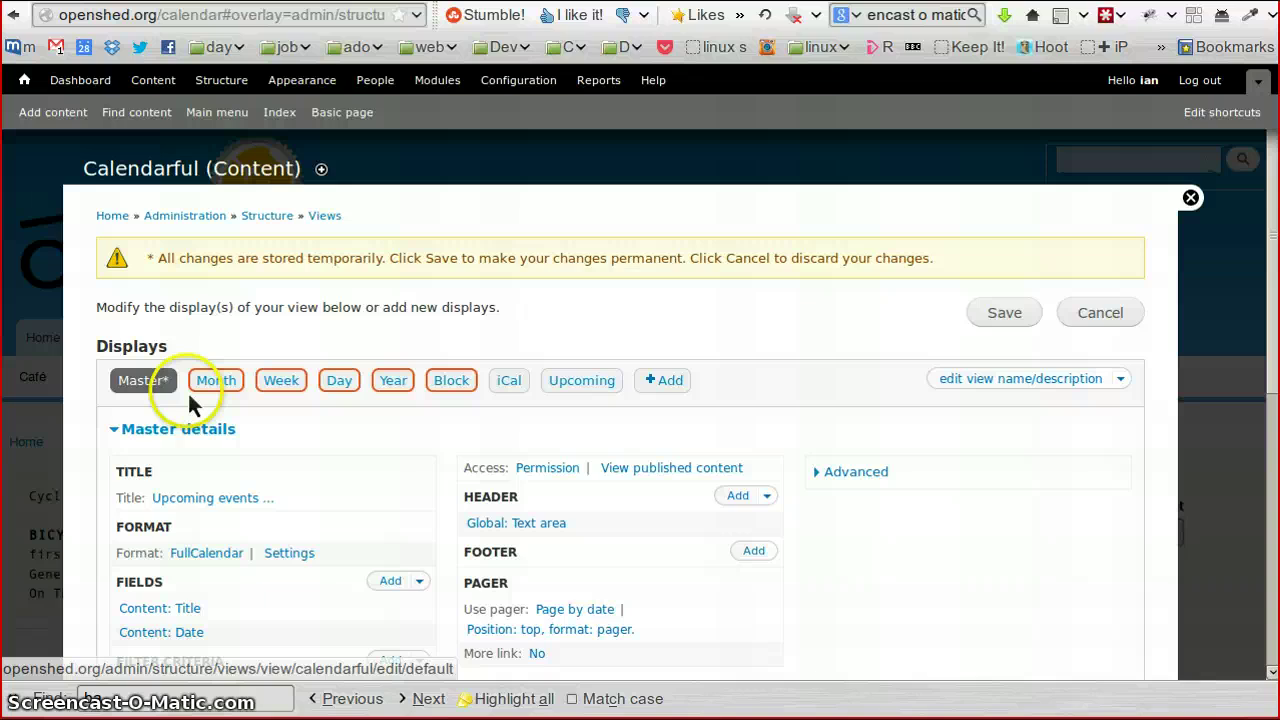
left_click(218, 381)
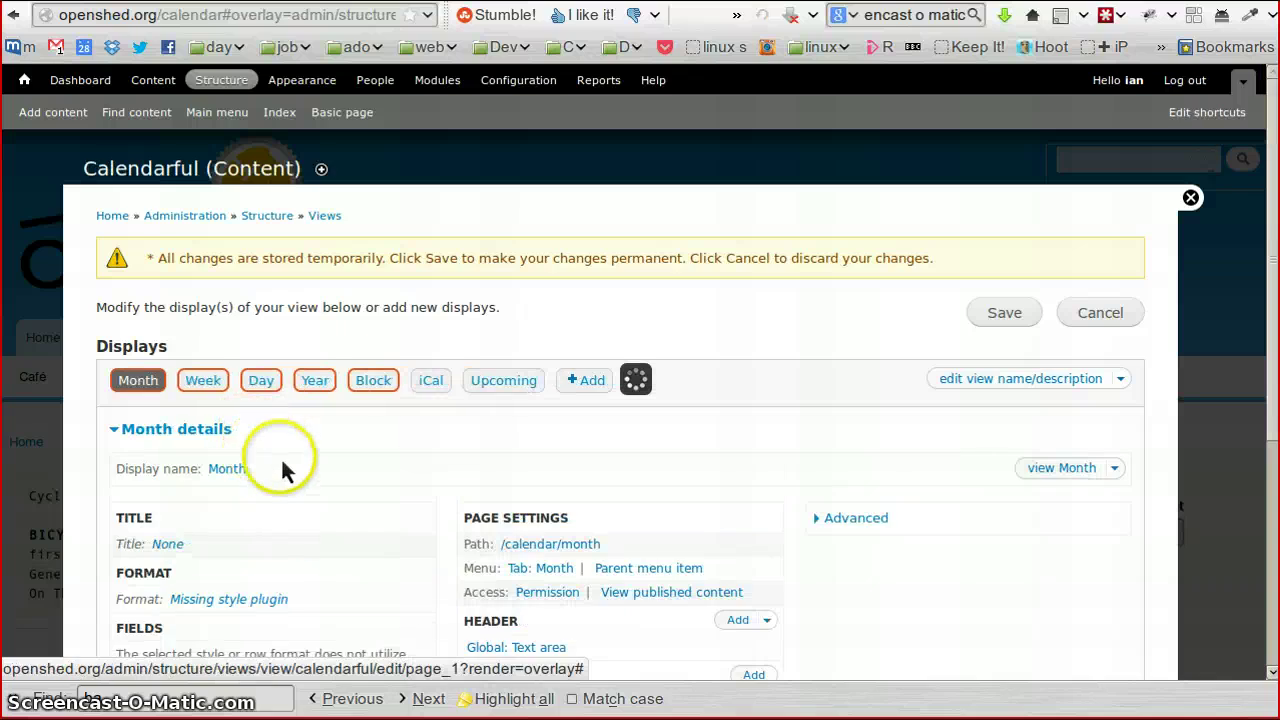
scroll(282, 460, "down", 3)
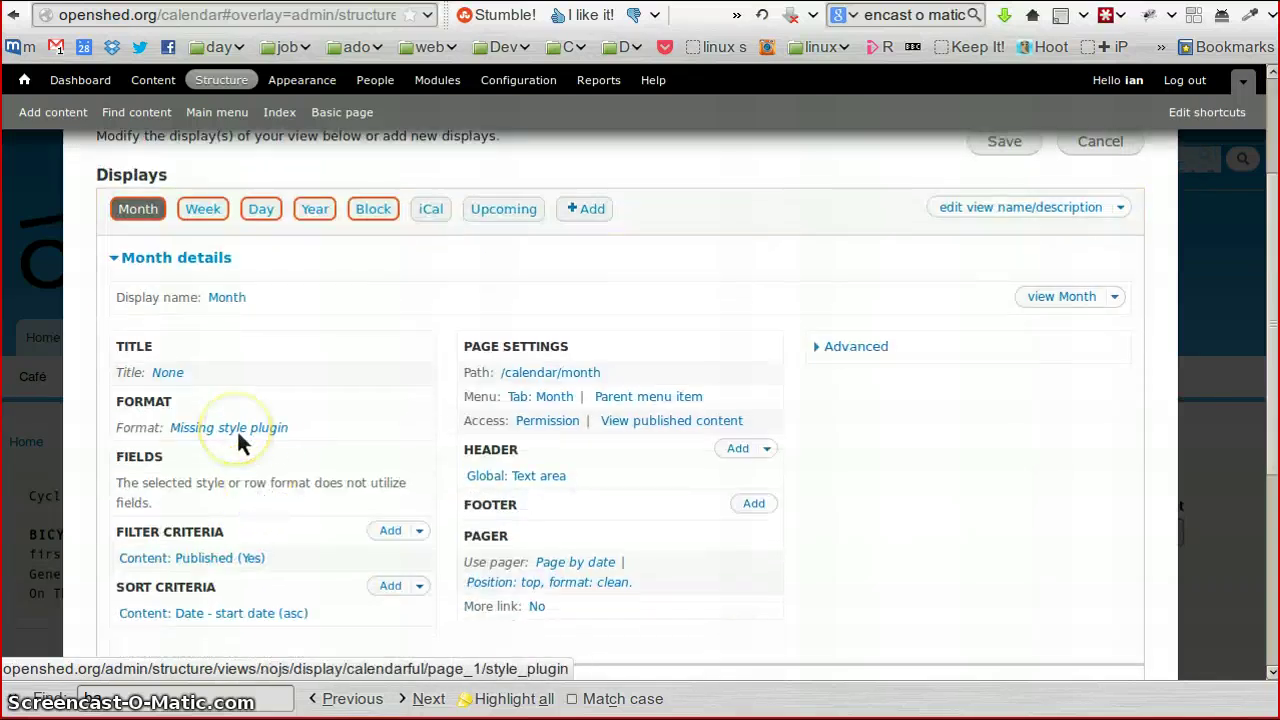
left_click(282, 430)
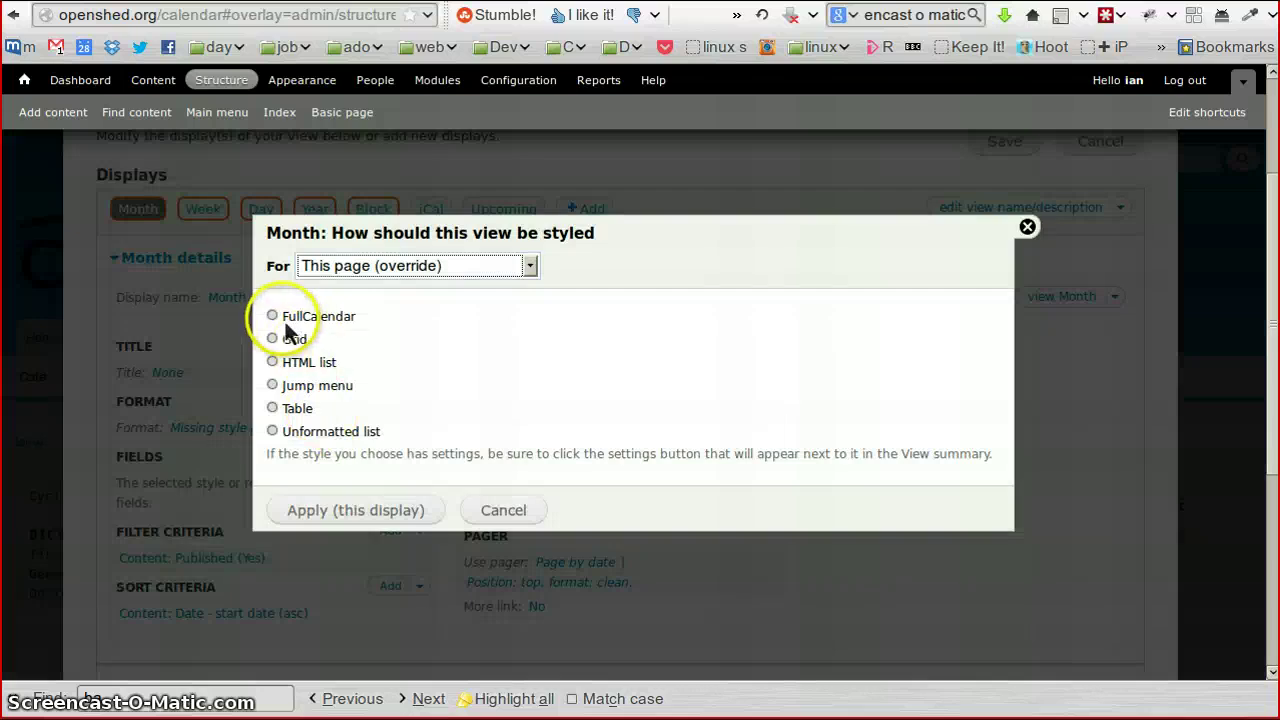
left_click(280, 318)
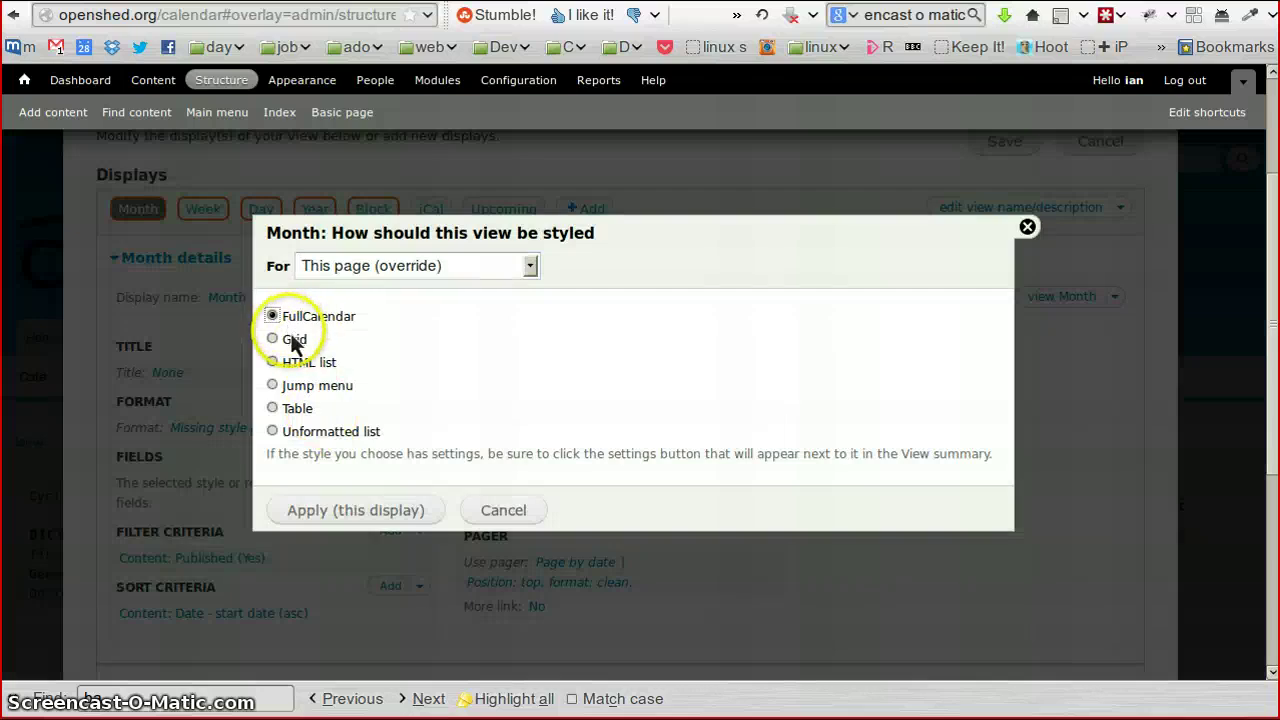
left_click(345, 513)
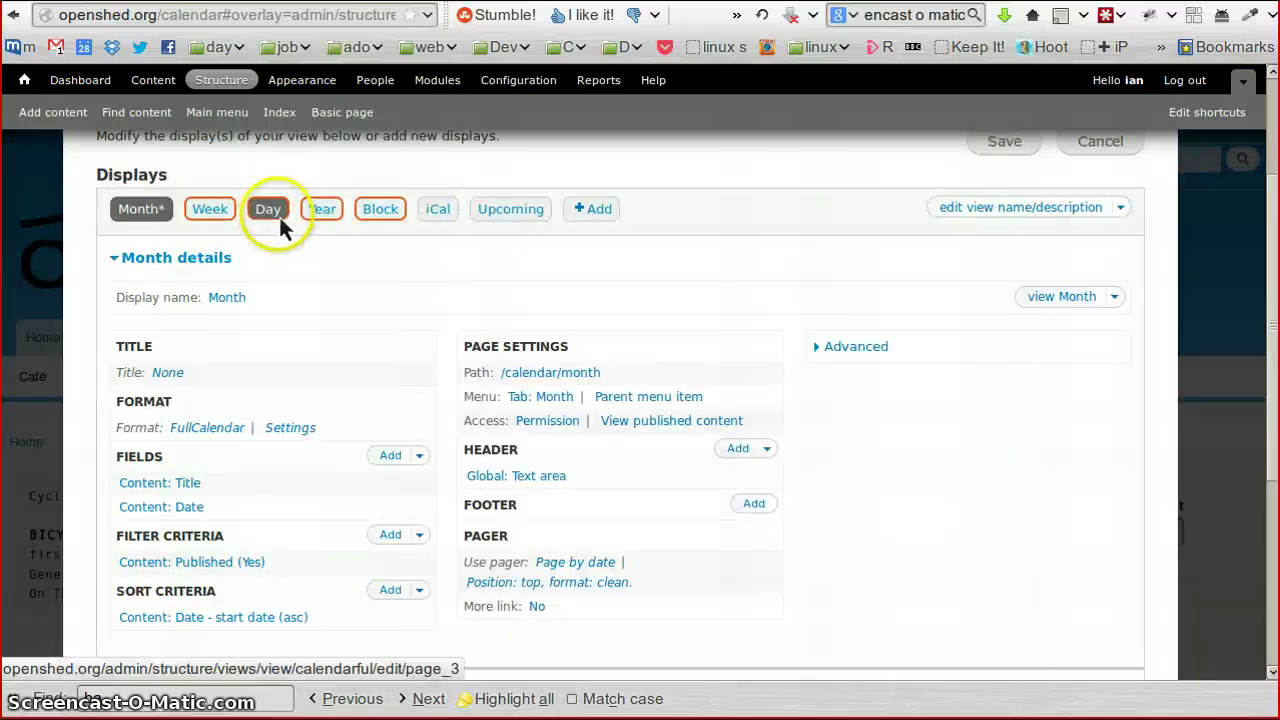
Set the Day display's format to FullCalendar for this page only and apply the default style options
left_click(267, 208)
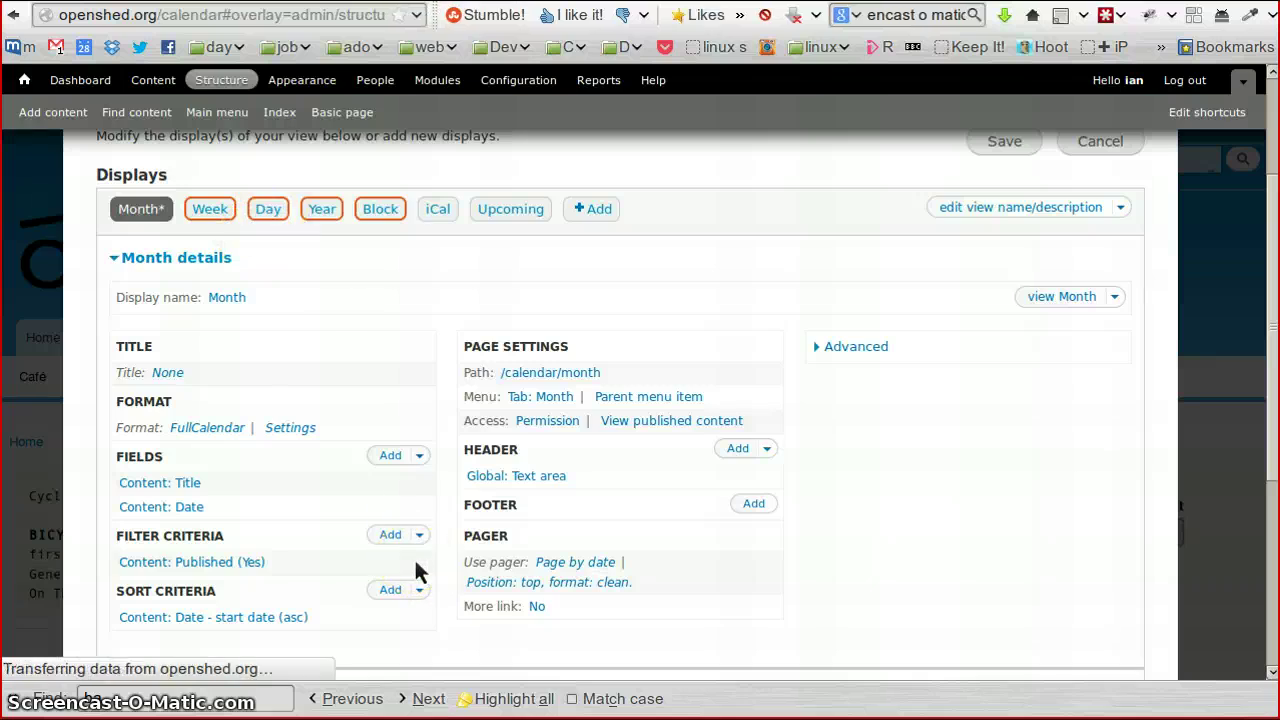
left_click(337, 518)
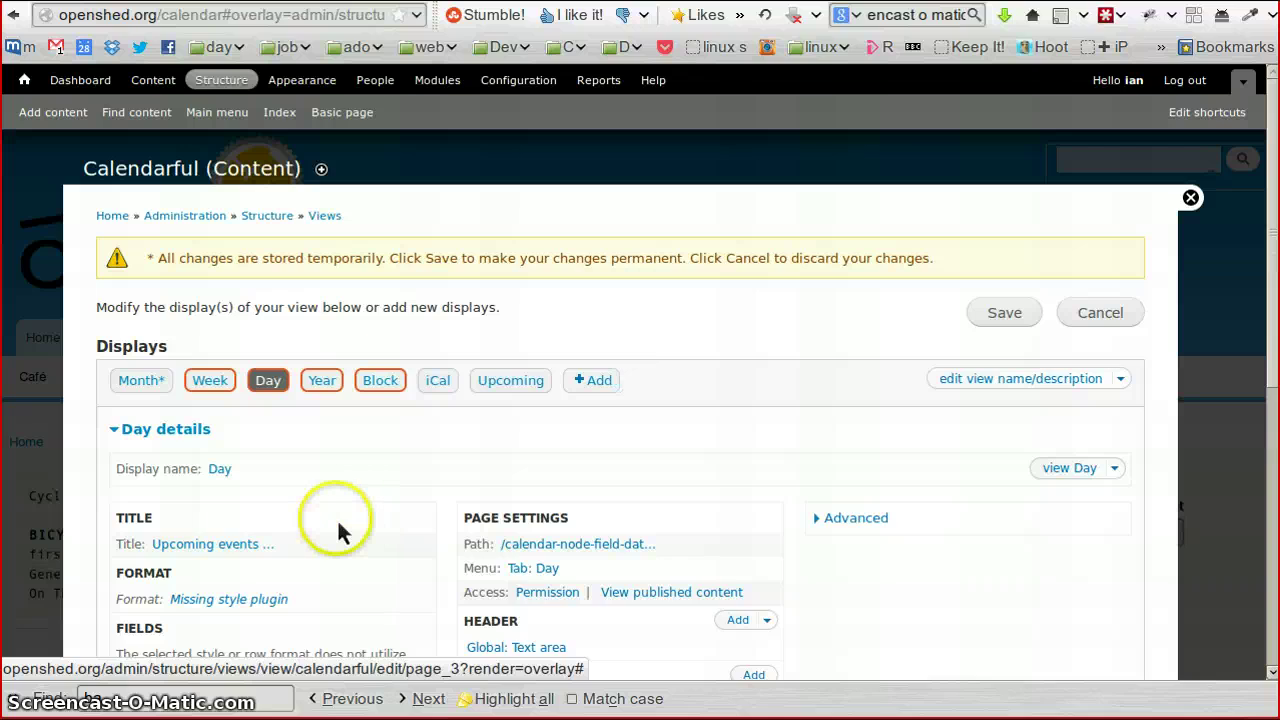
left_click(223, 600)
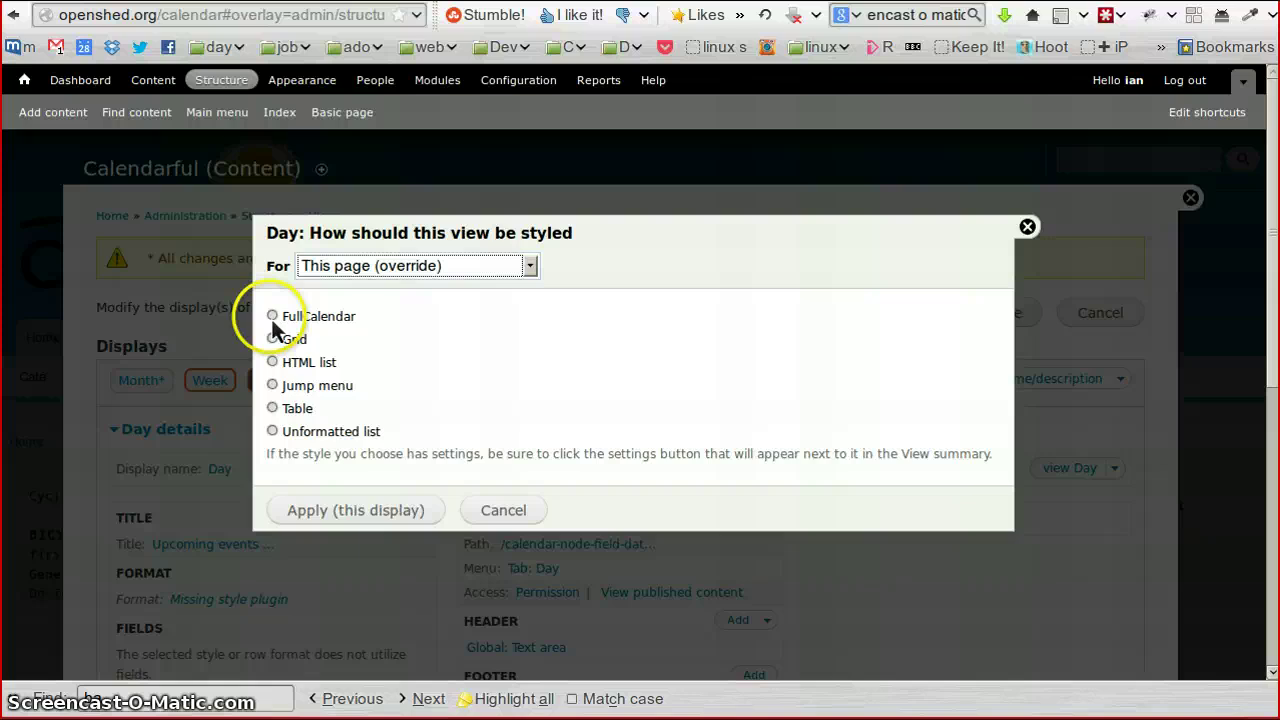
left_click(273, 316)
left_click(338, 516)
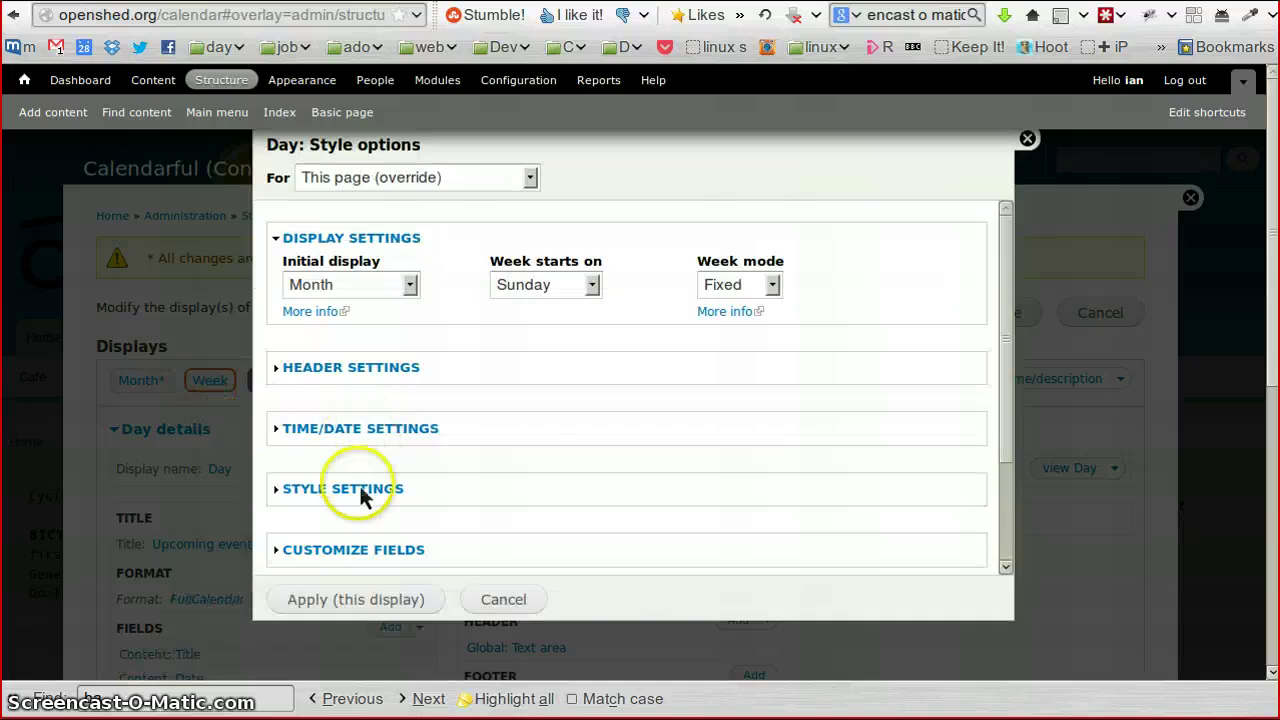
left_click(357, 600)
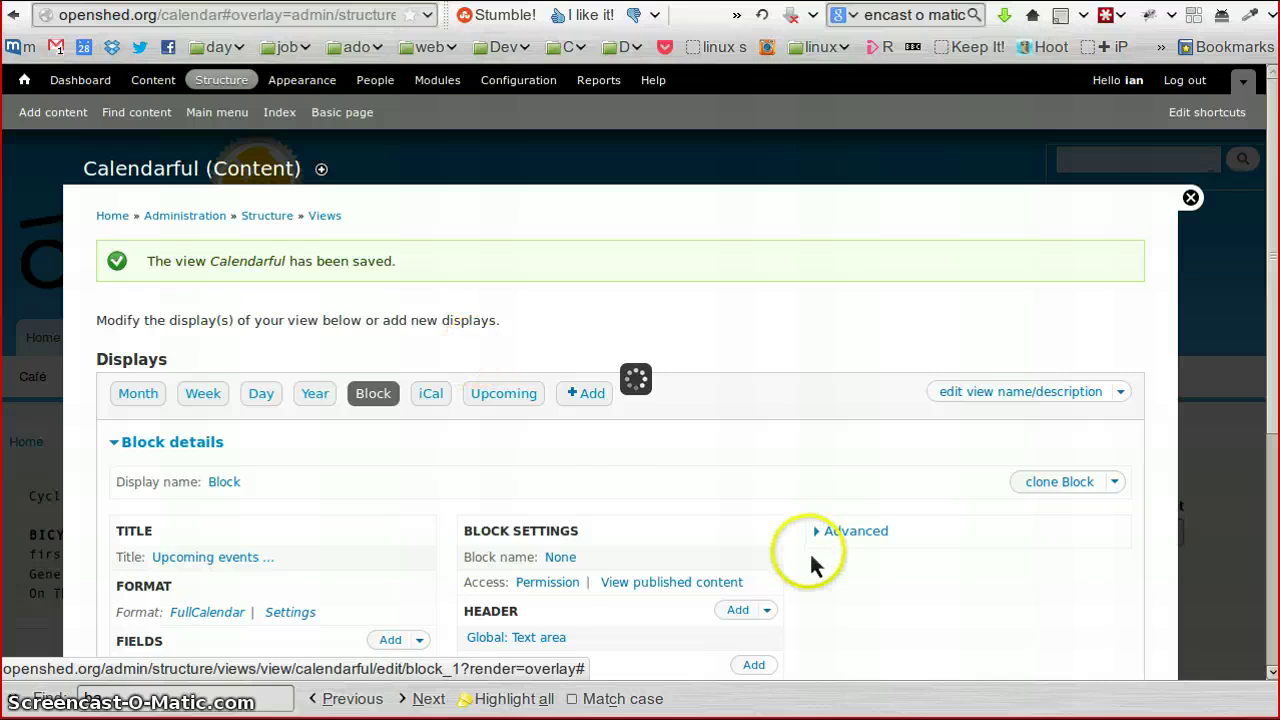
Return from the Calendarful edit page to the list of views and disable the original Calendar view
scroll(807, 553, "down", 5)
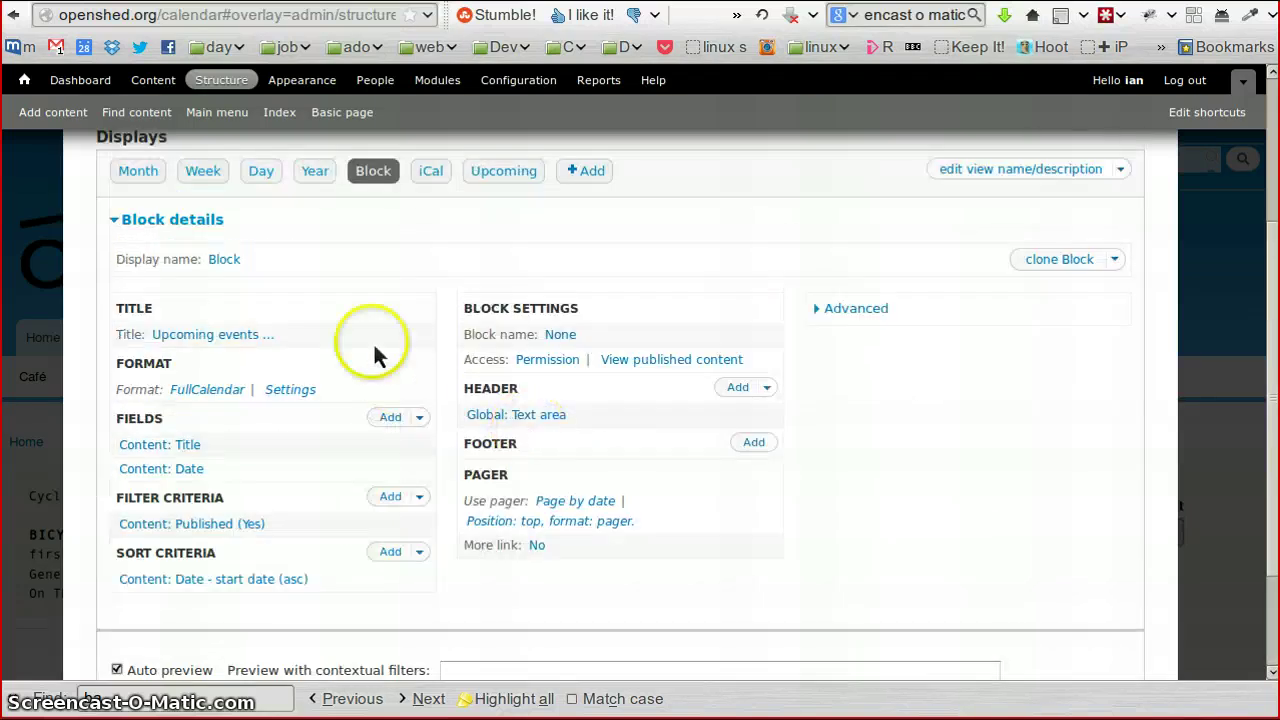
scroll(373, 342, "up", 3)
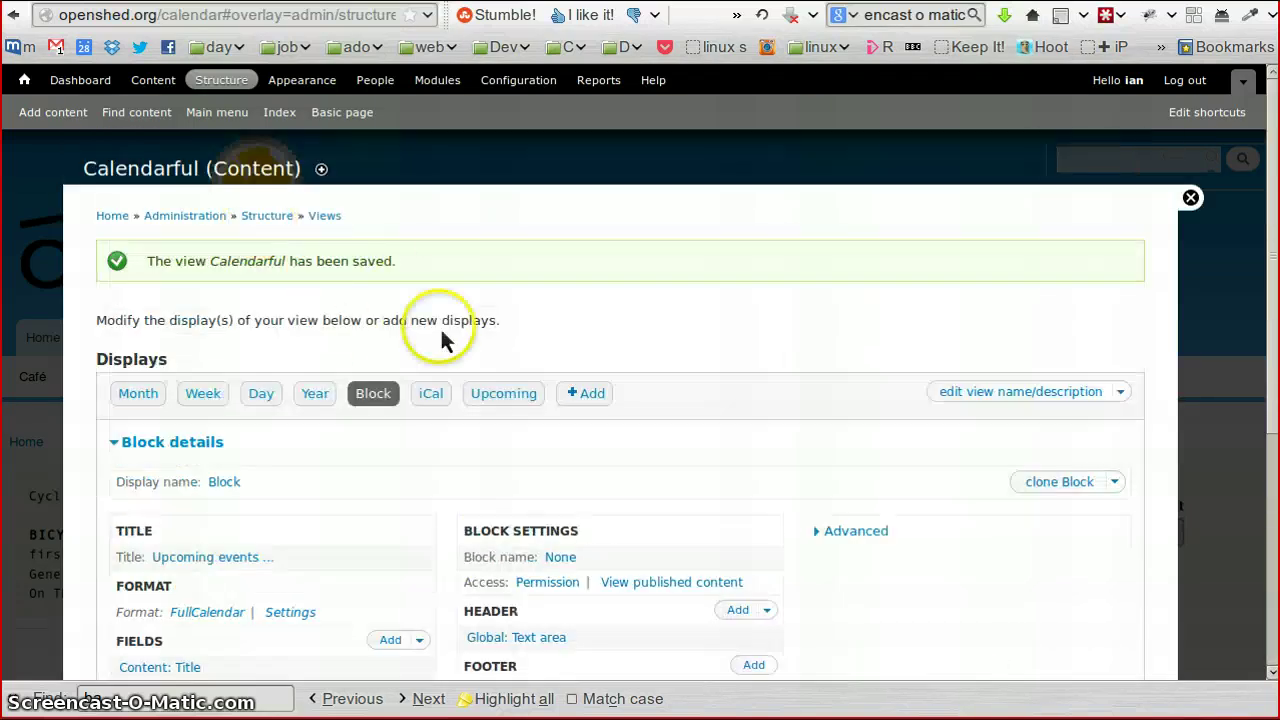
left_click(321, 222)
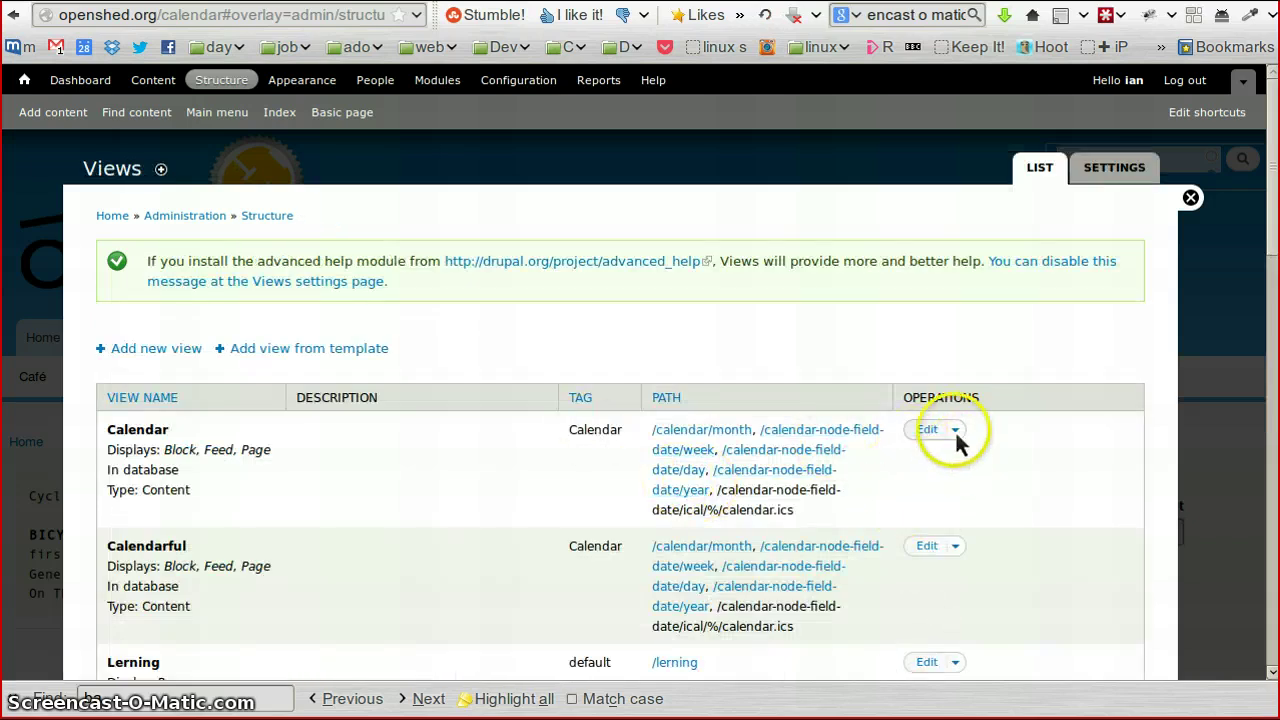
left_click(955, 431)
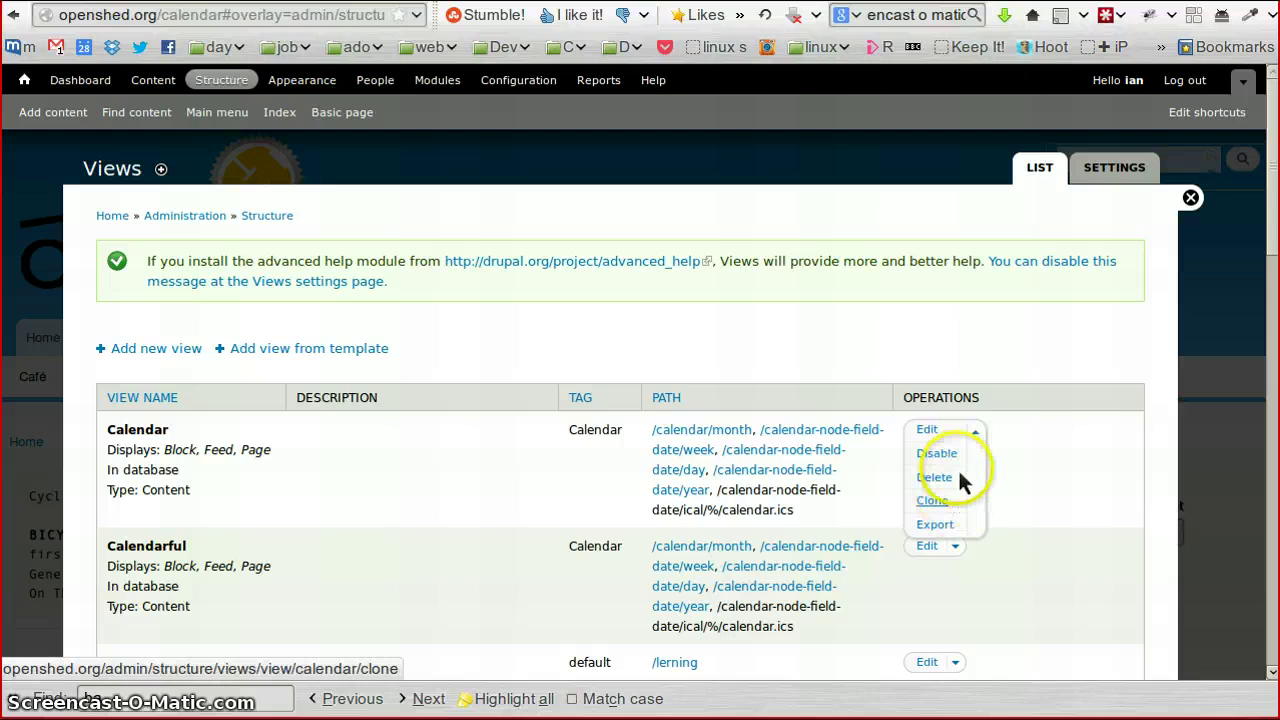
left_click(948, 454)
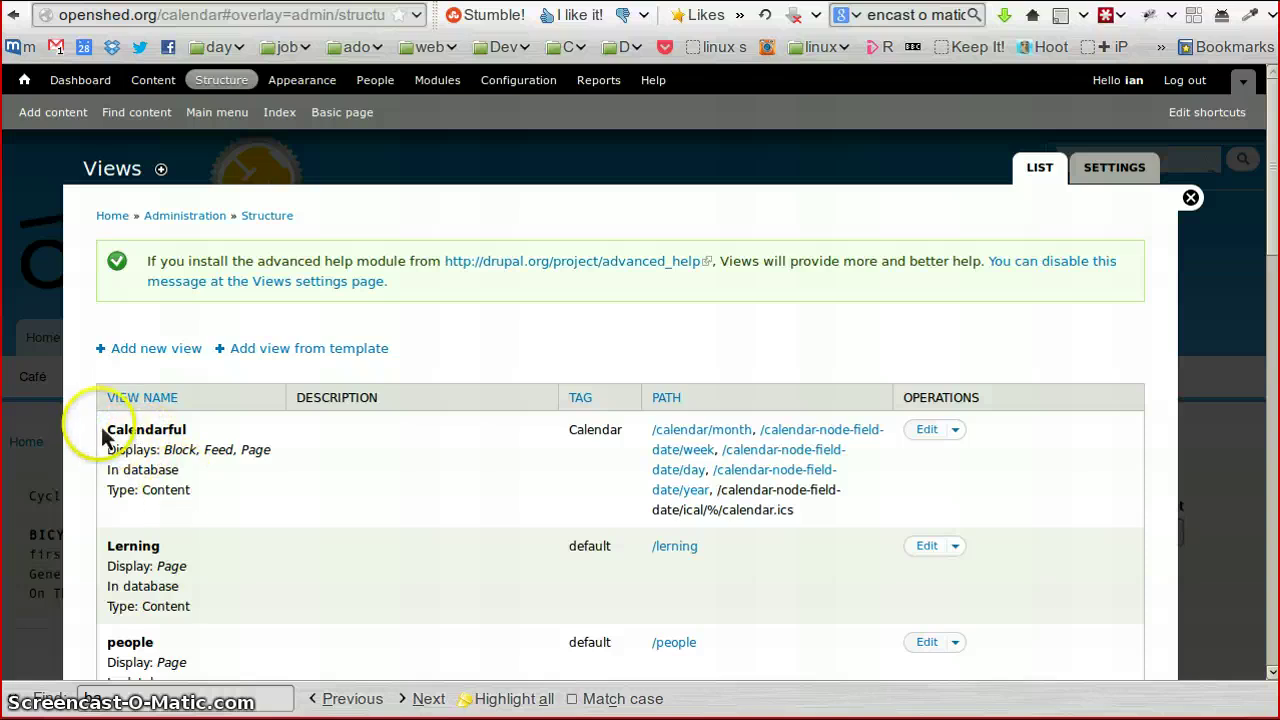
Open the Calendarful view, review its Month display settings and close the editor to return to the calendar page
left_click(934, 434)
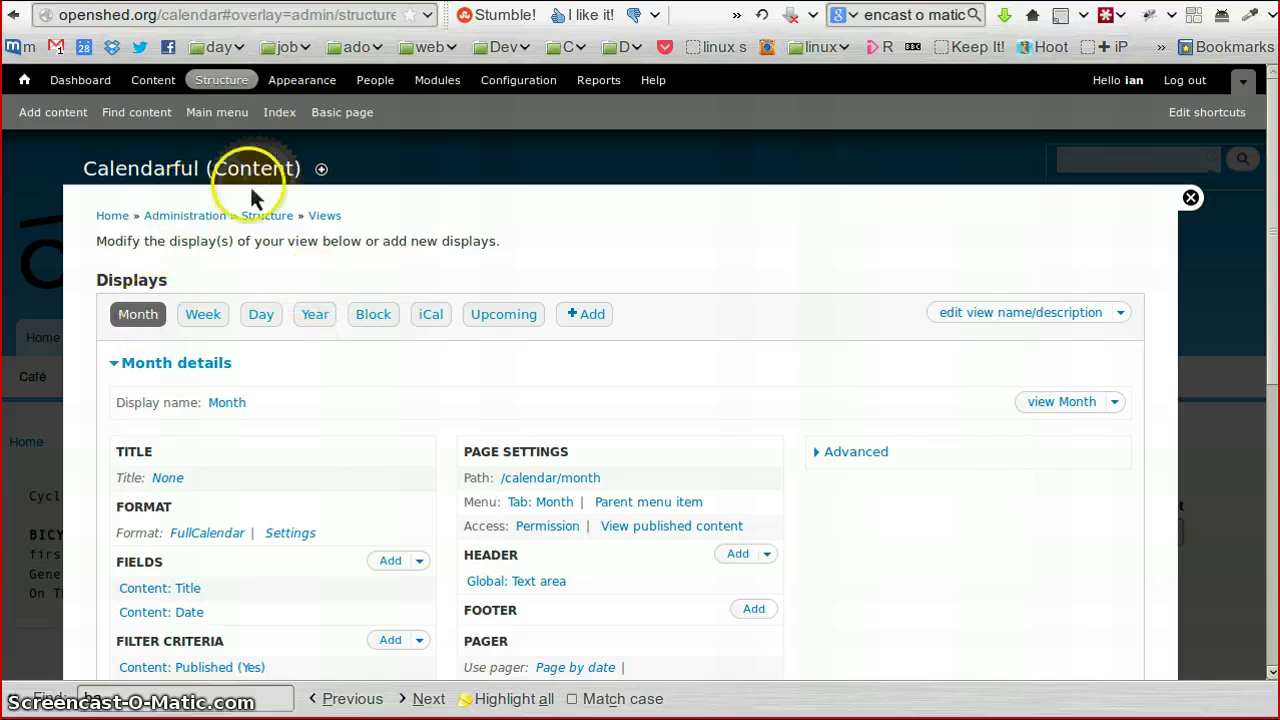
scroll(676, 383, "down", 5)
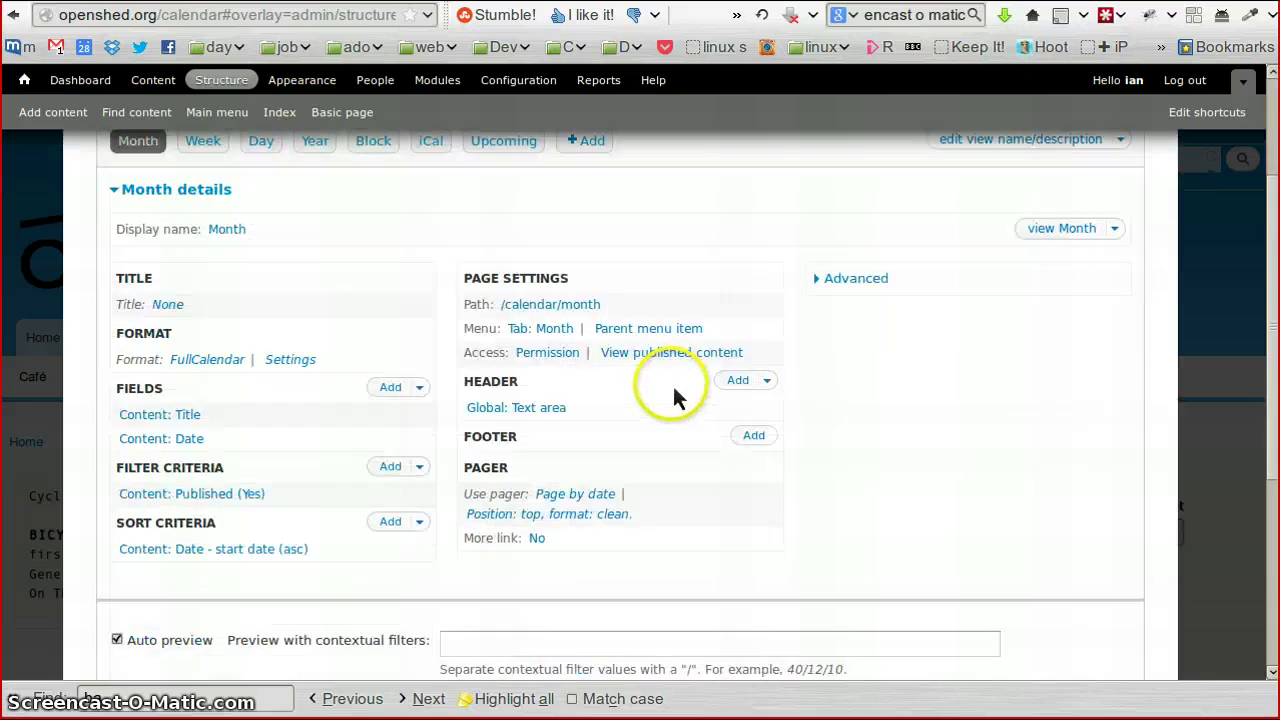
scroll(432, 420, "up", 5)
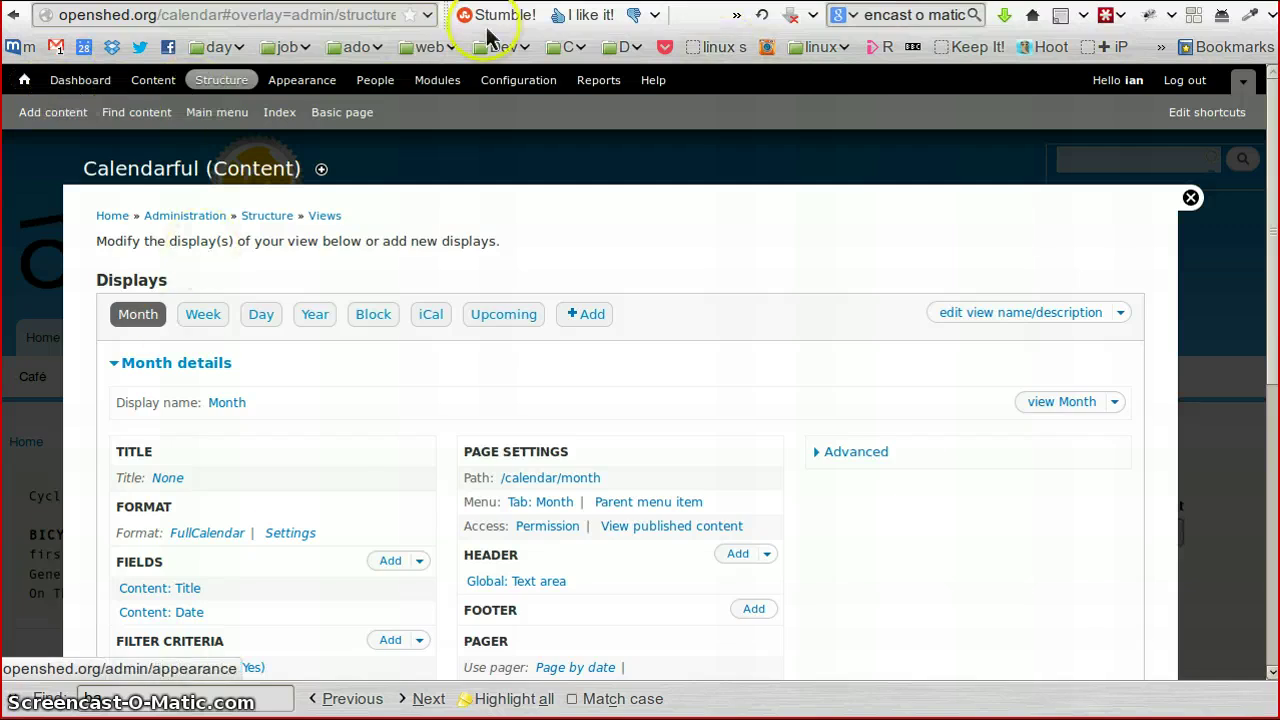
key("Escape")
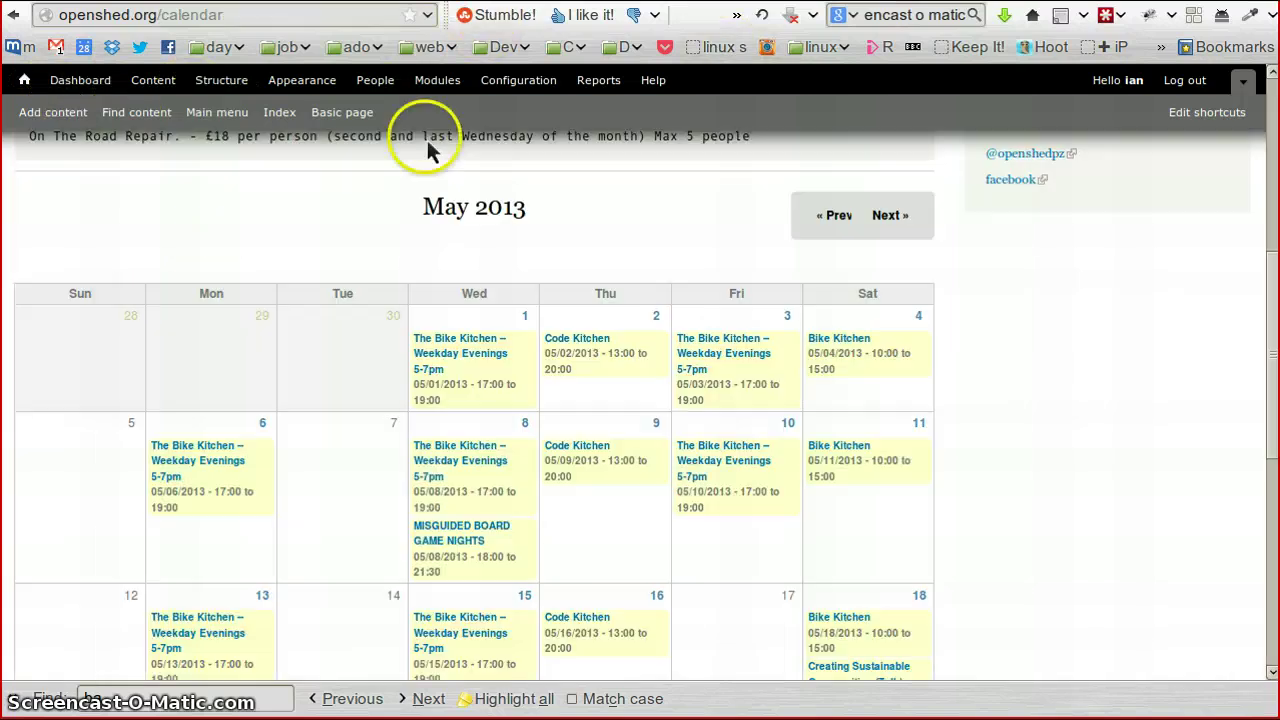
Reload the What's On calendar page and examine how the May 2013 events are laid out
scroll(644, 343, "up", 3)
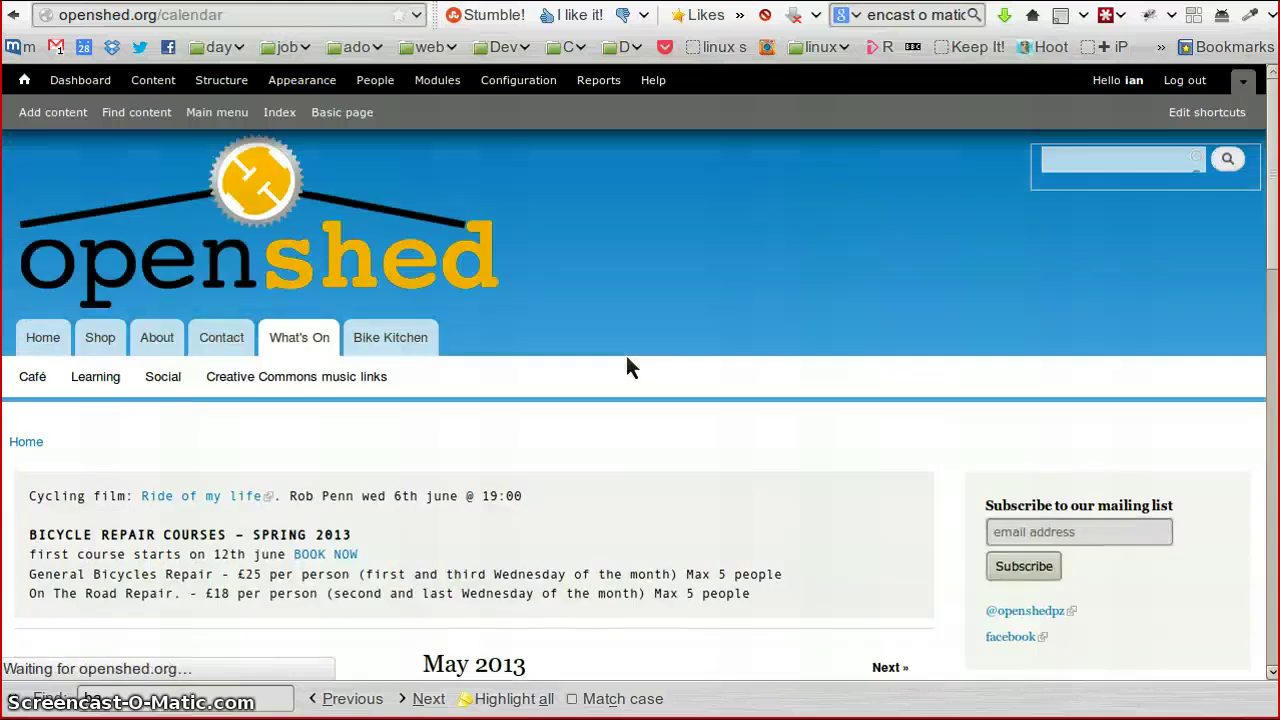
left_click(623, 370)
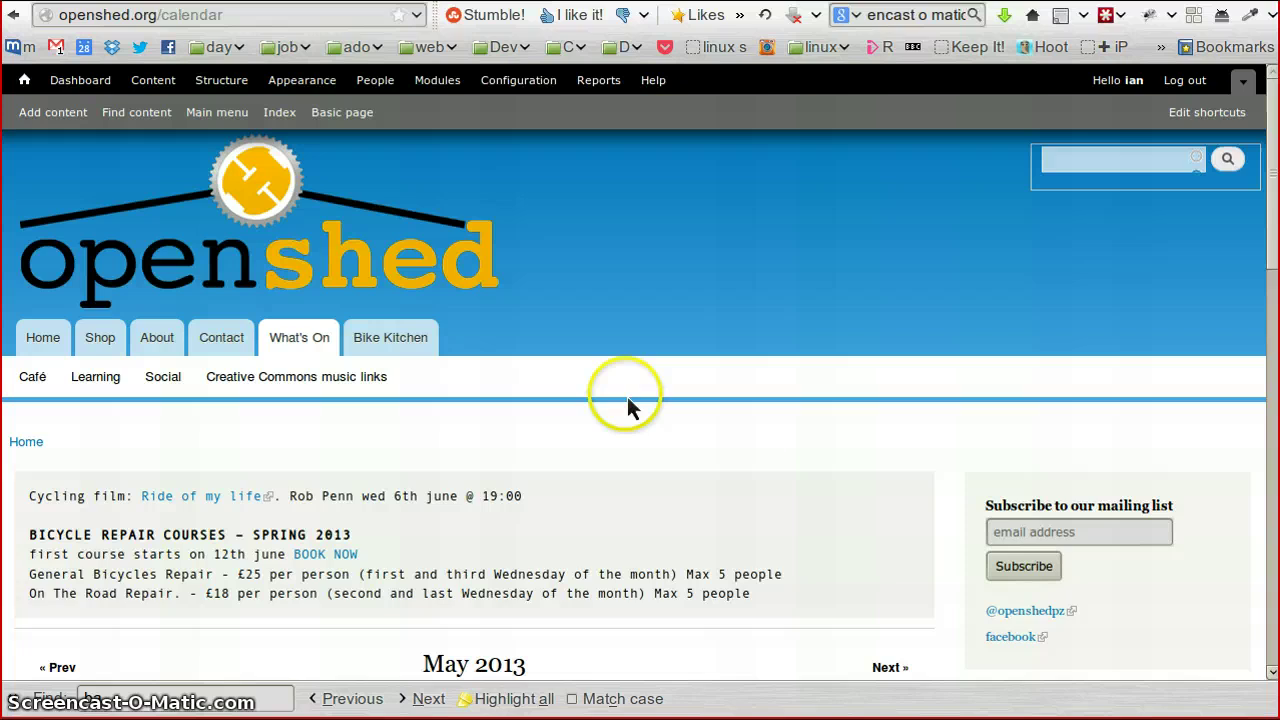
scroll(735, 480, "down", 5)
scroll(730, 480, "down", 5)
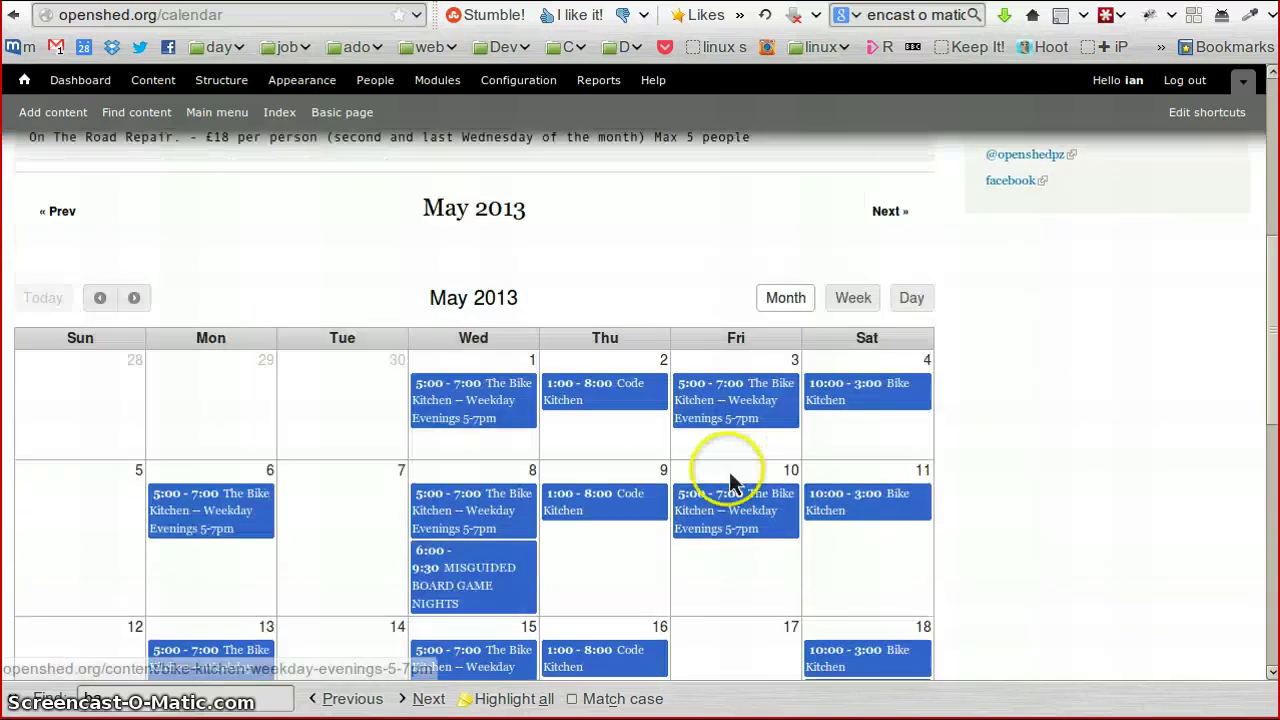
scroll(730, 483, "up", 1)
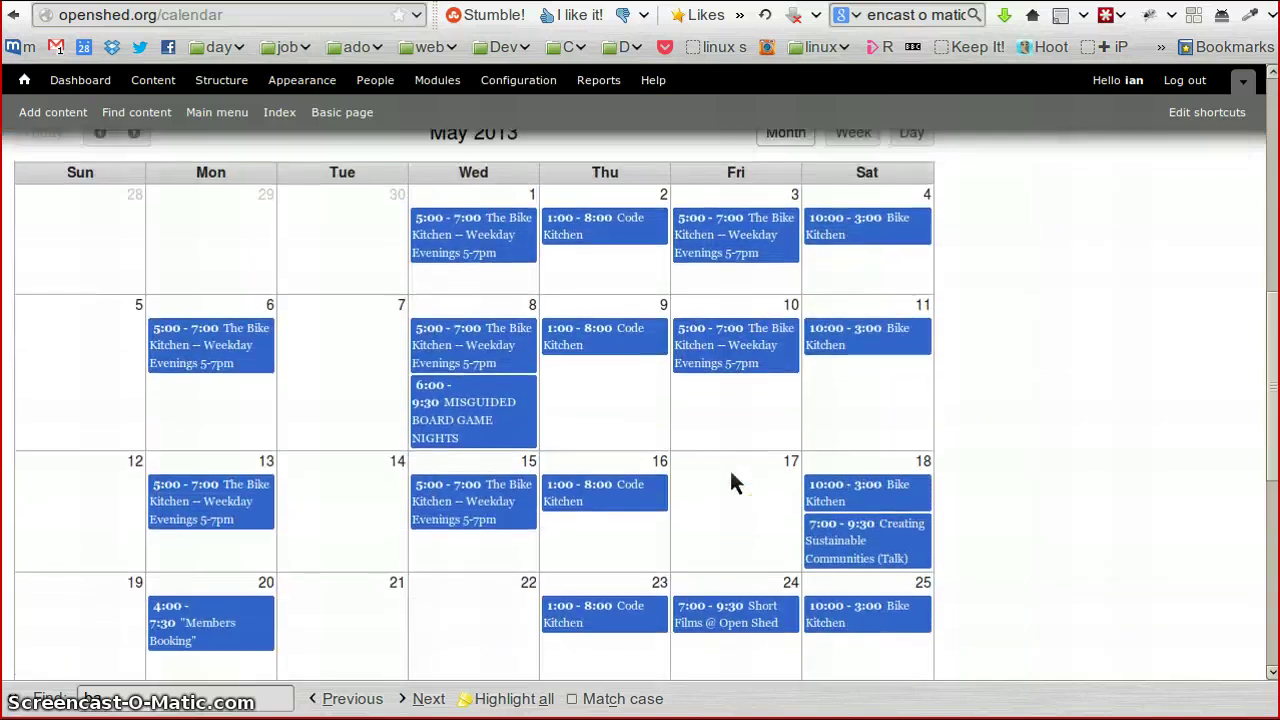
left_click(318, 535)
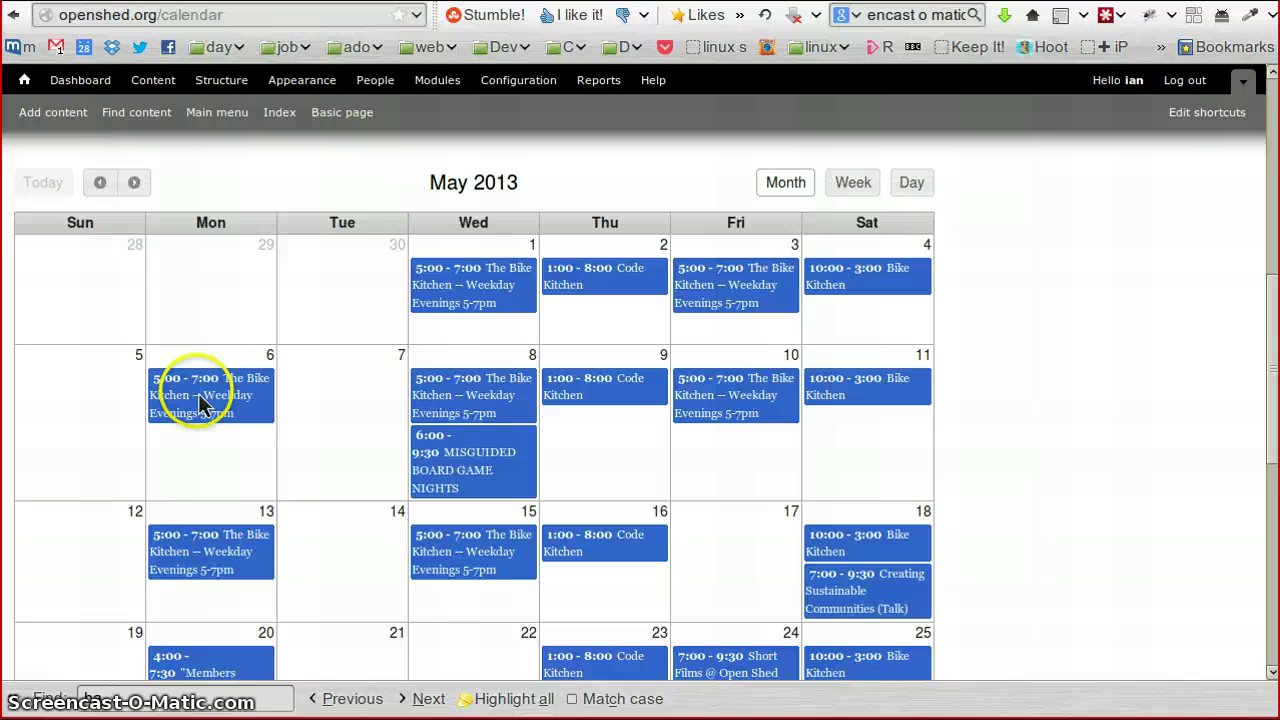
Move the Bike Kitchen event from Monday 6 May to Tuesday 7 May and back to 6 May
left_click_drag(196, 392, 338, 418)
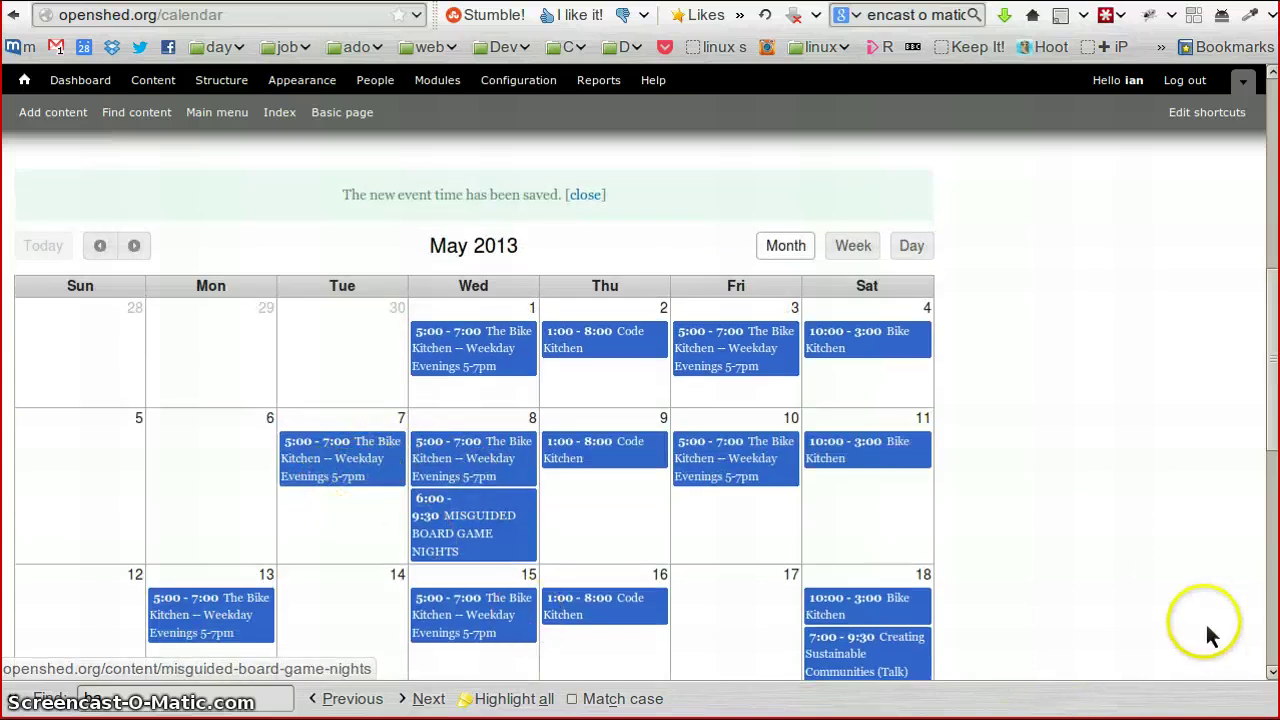
scroll(1108, 534, "down", 2)
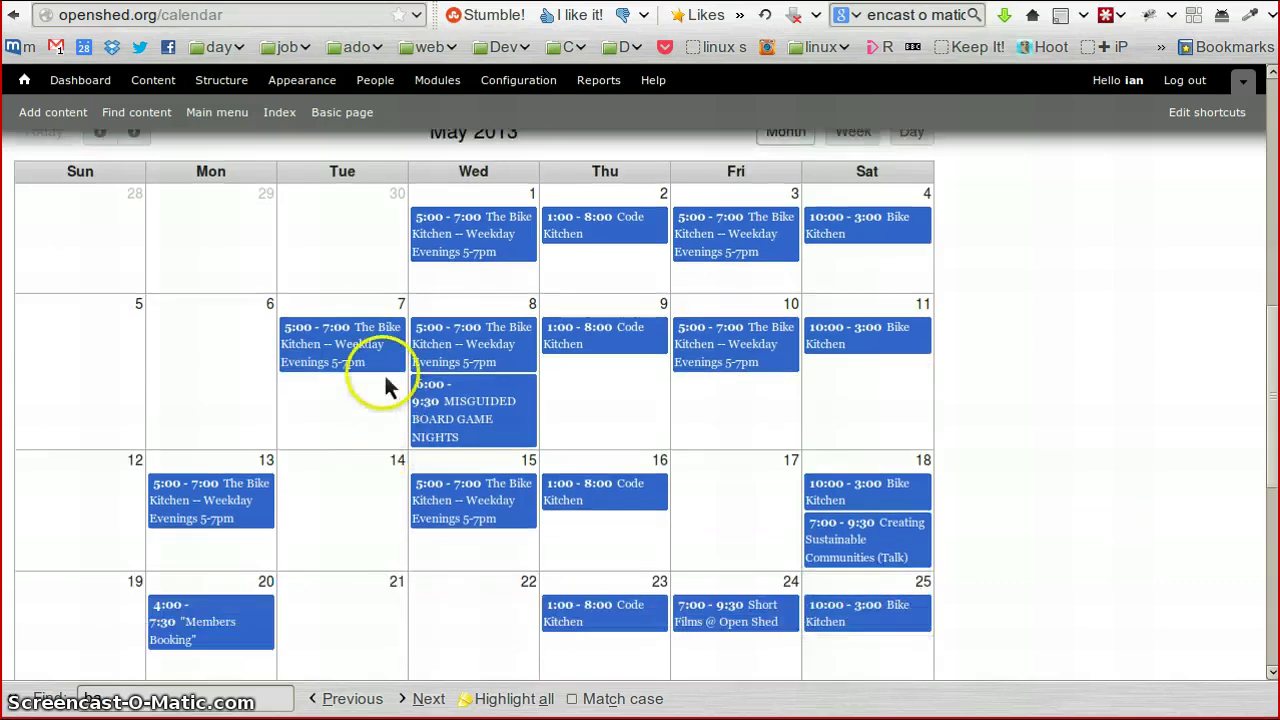
left_click_drag(371, 357, 240, 354)
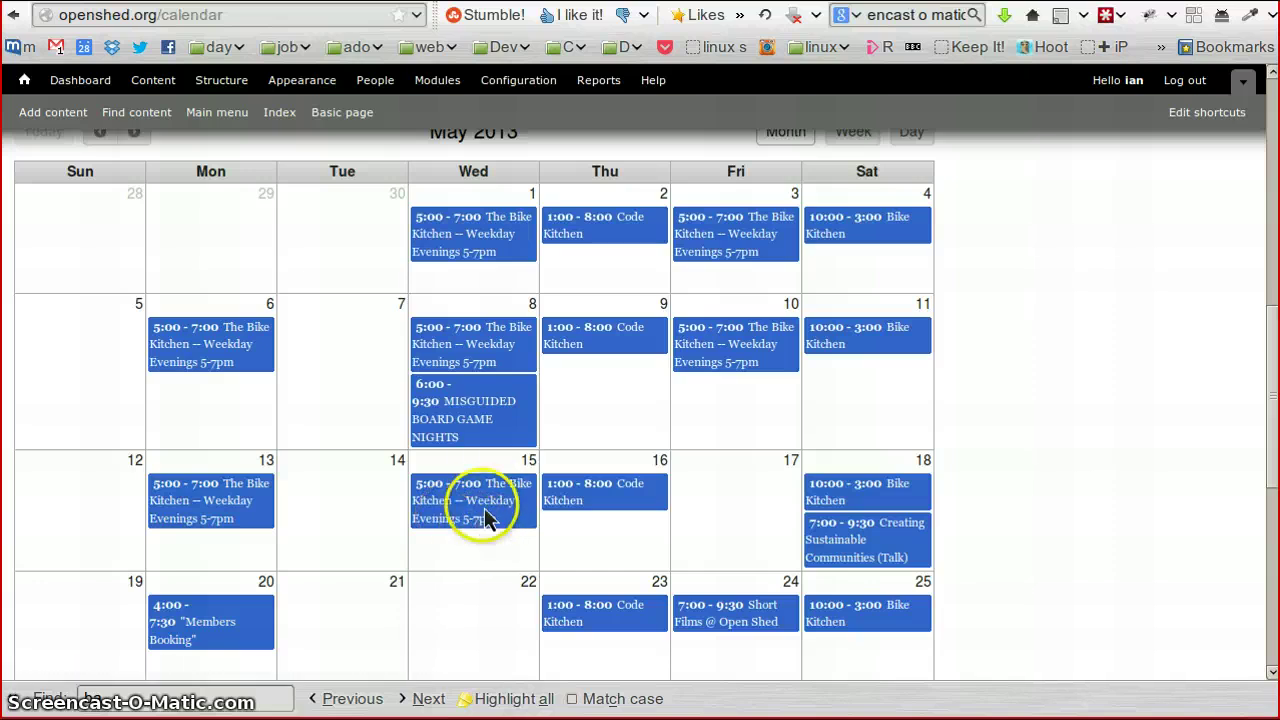
Look over the whole May 2013 calendar page and dismiss the event-time notice above the calendar
scroll(487, 515, "down", 3)
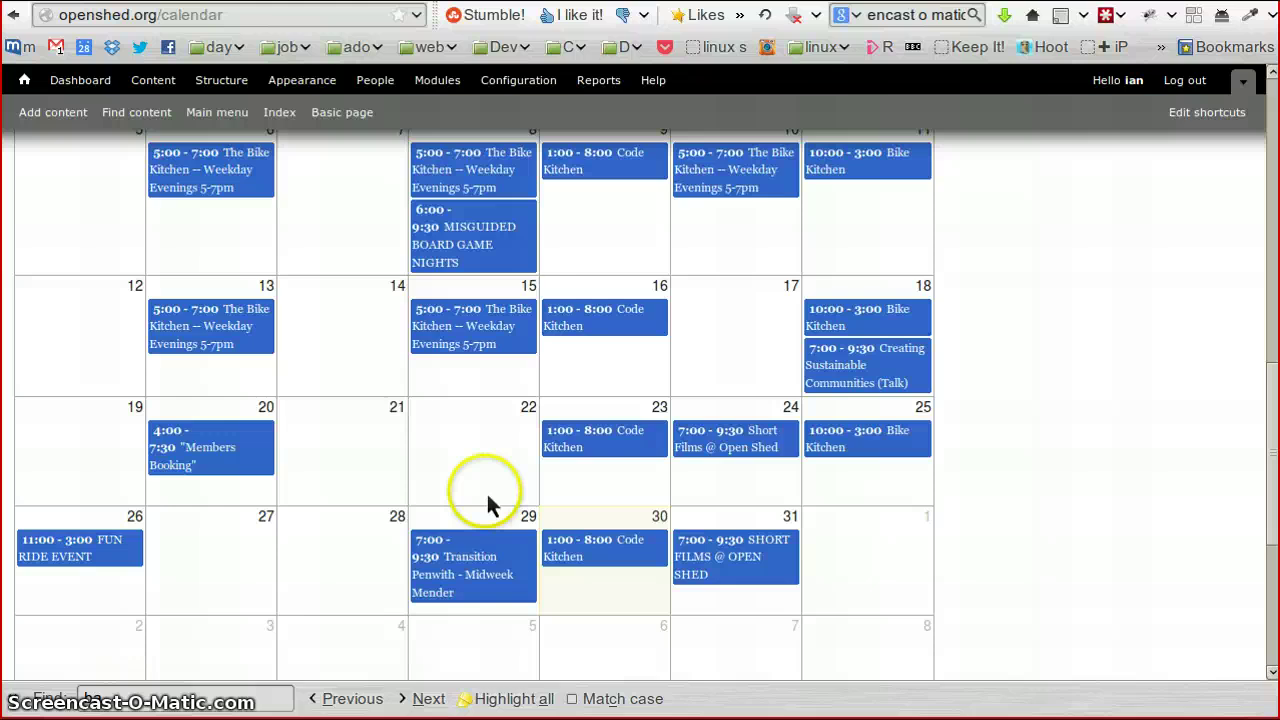
scroll(487, 505, "down", 1)
scroll(480, 510, "up", 4)
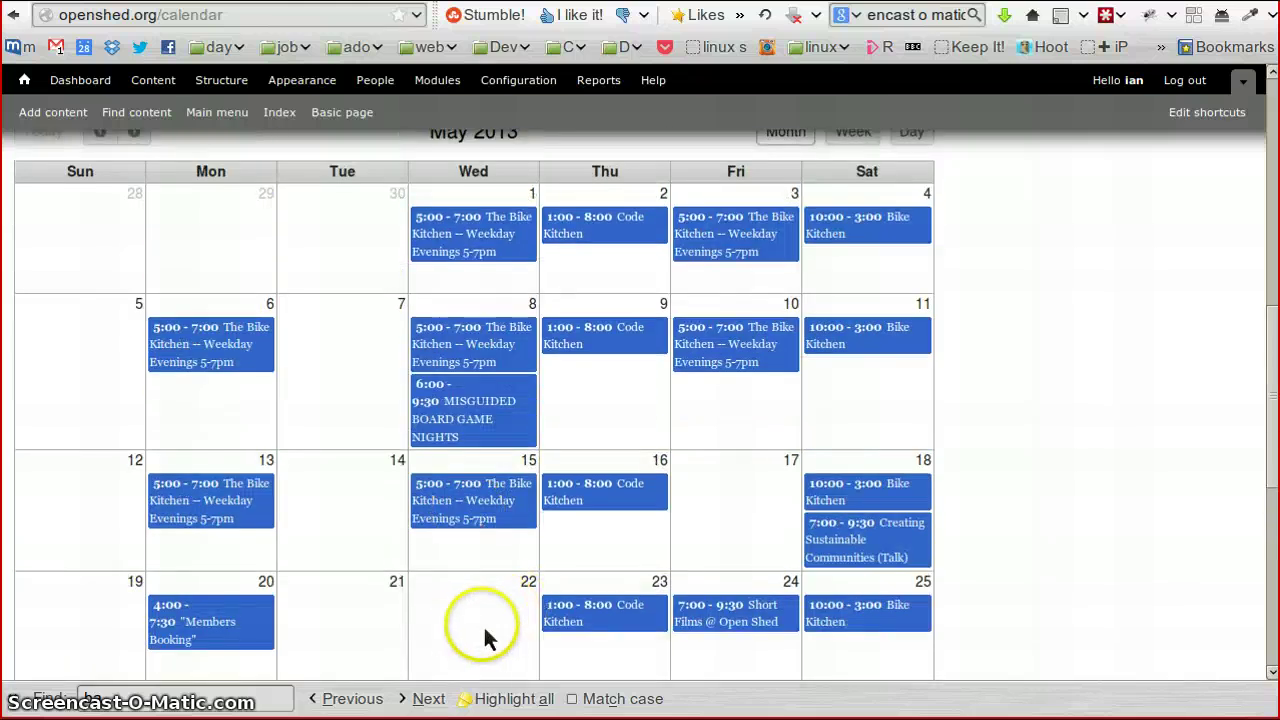
scroll(600, 470, "down", 1)
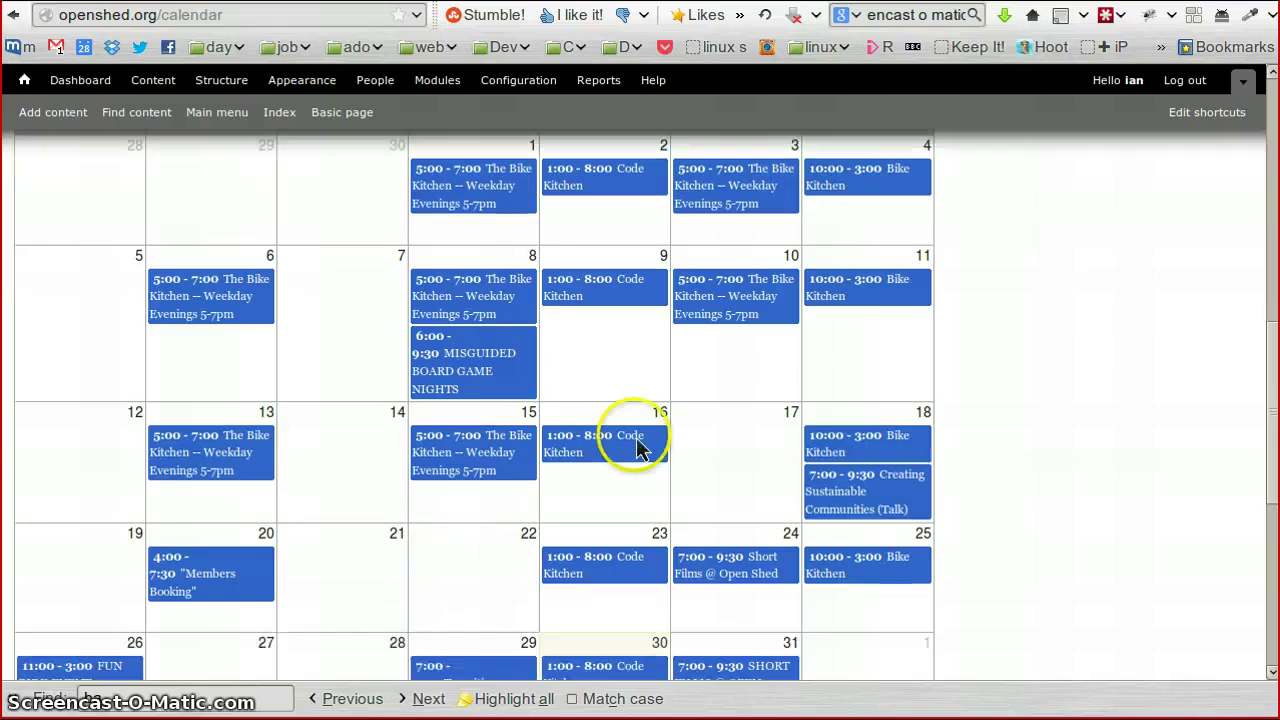
scroll(849, 223, "up", 3)
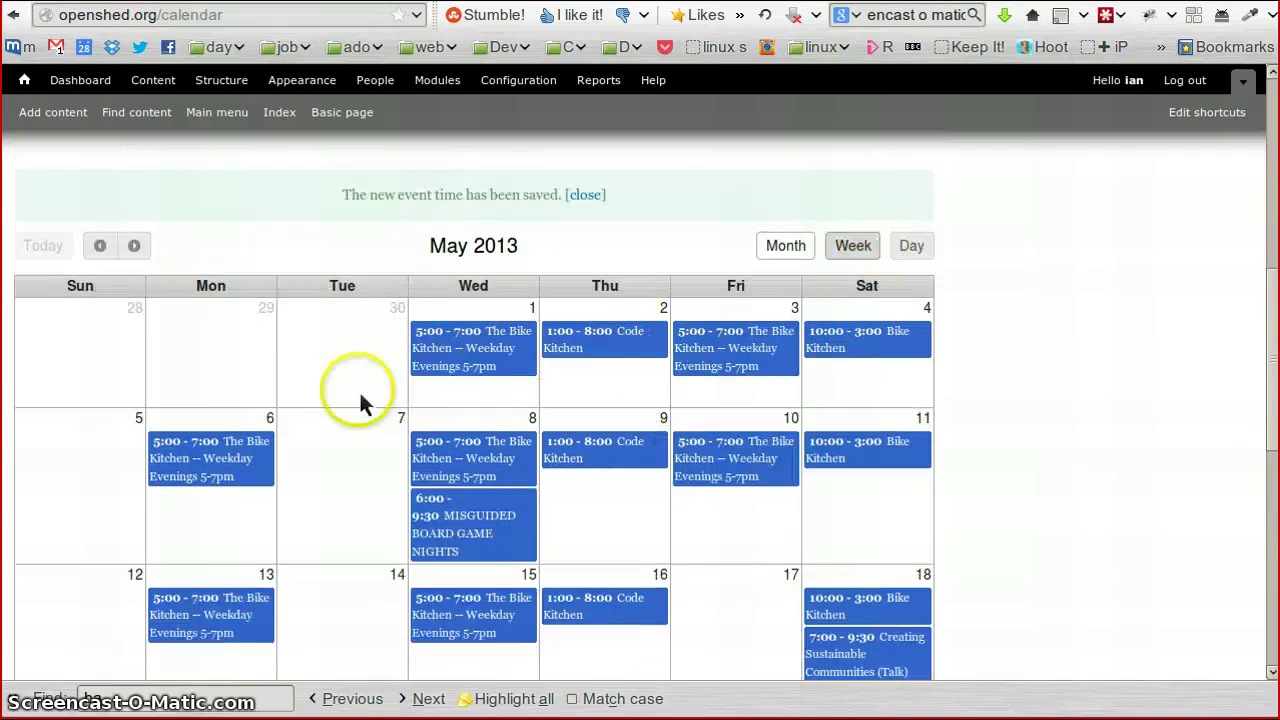
scroll(362, 402, "up", 2)
scroll(358, 400, "up", 5)
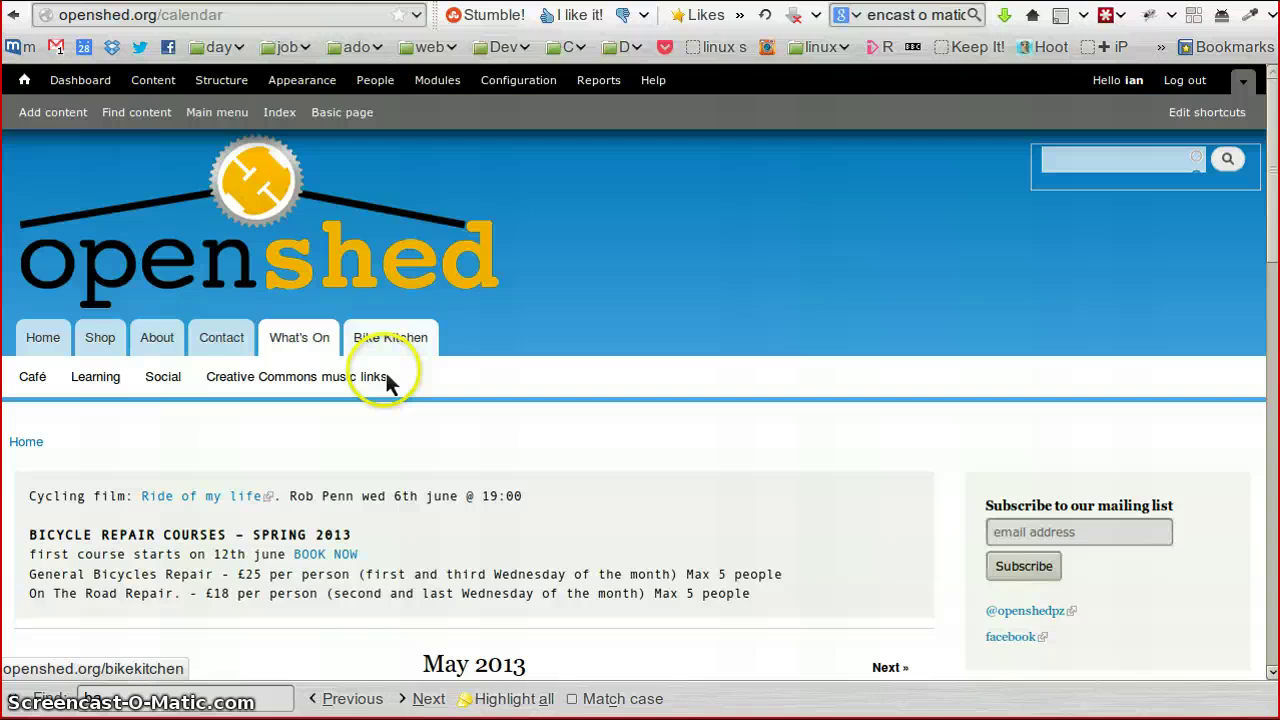
scroll(717, 533, "down", 3)
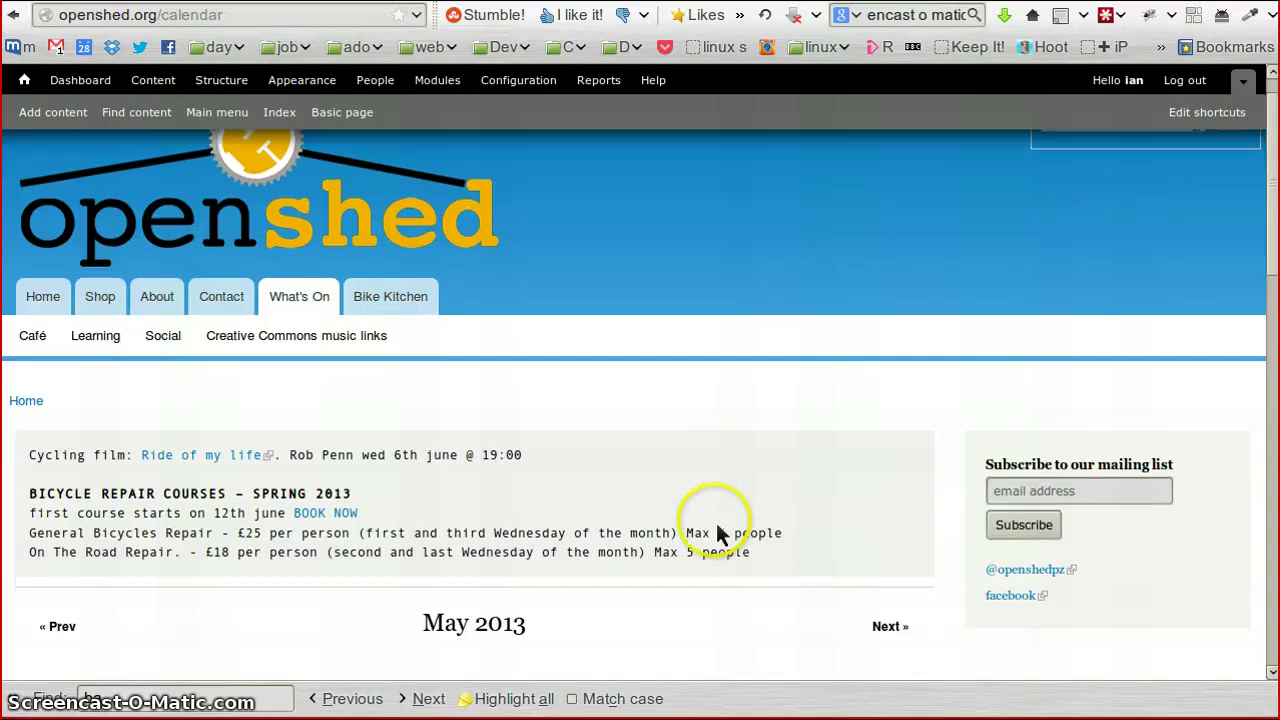
scroll(716, 530, "down", 3)
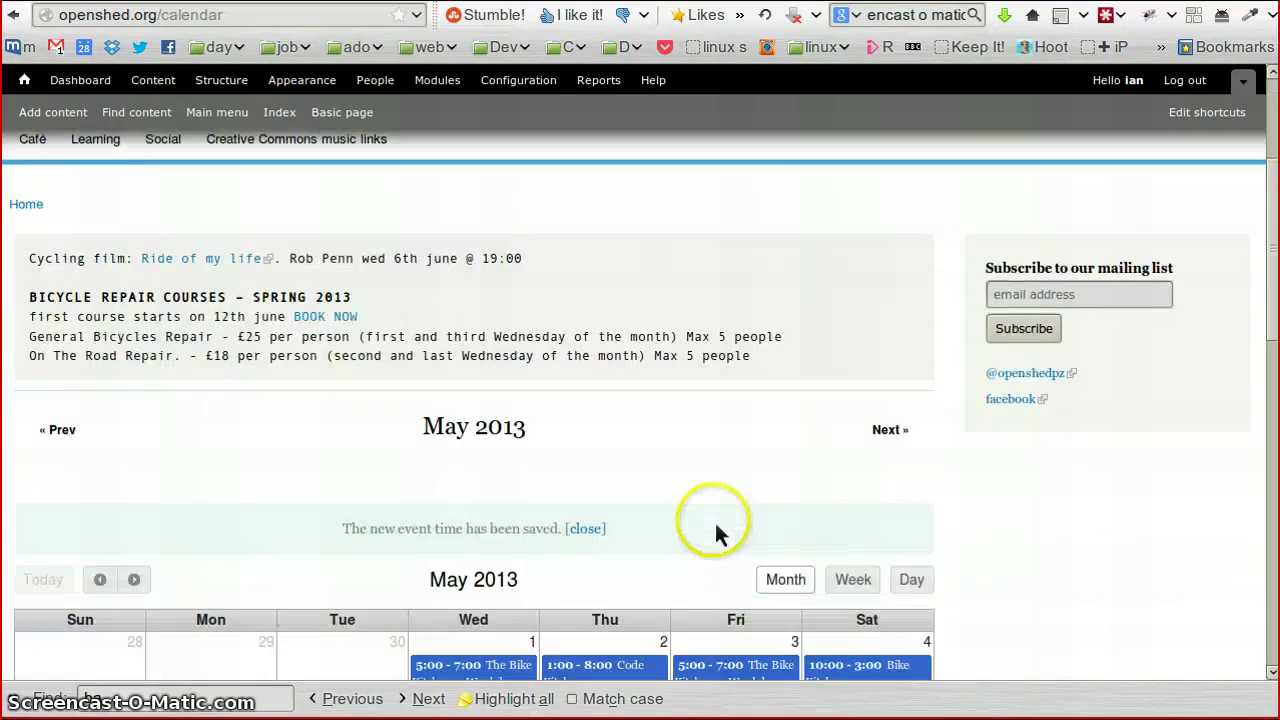
left_click(586, 423)
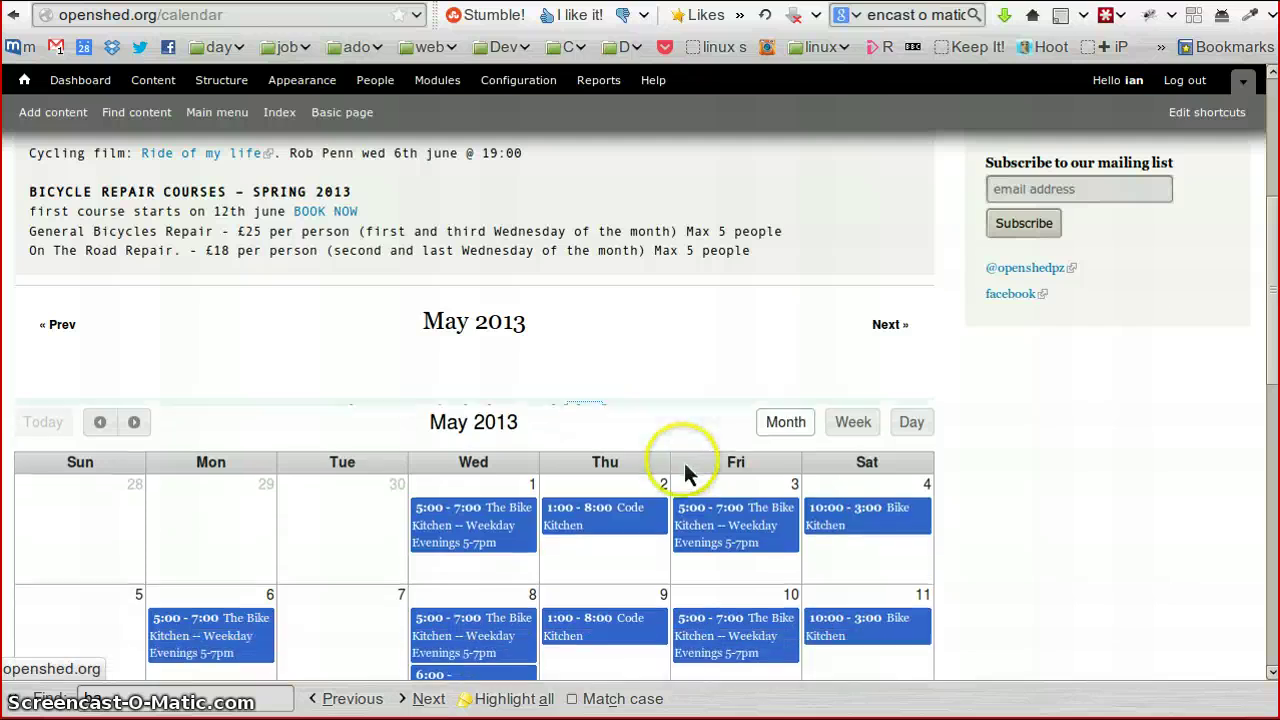